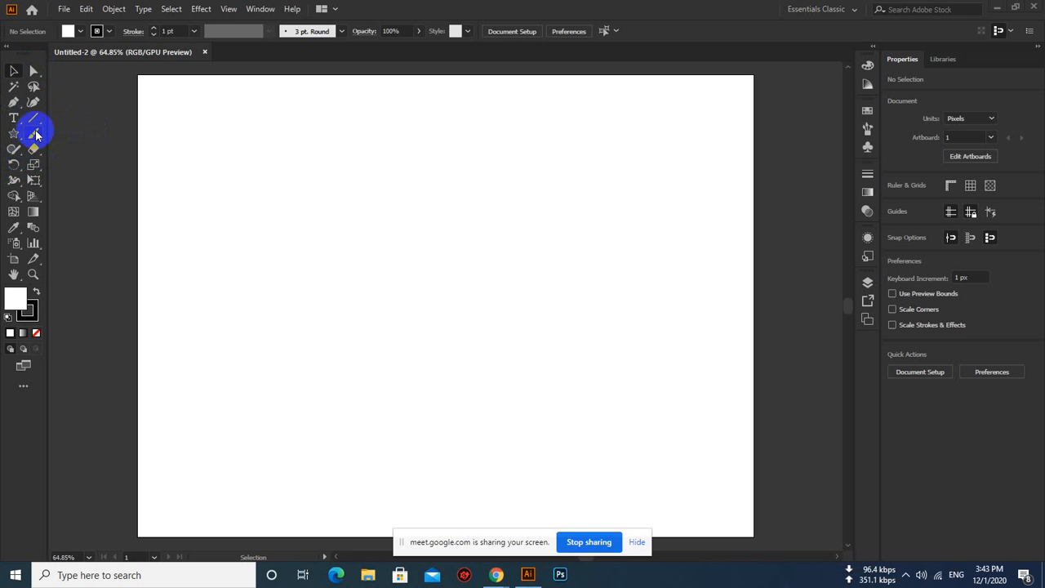
click(18, 138)
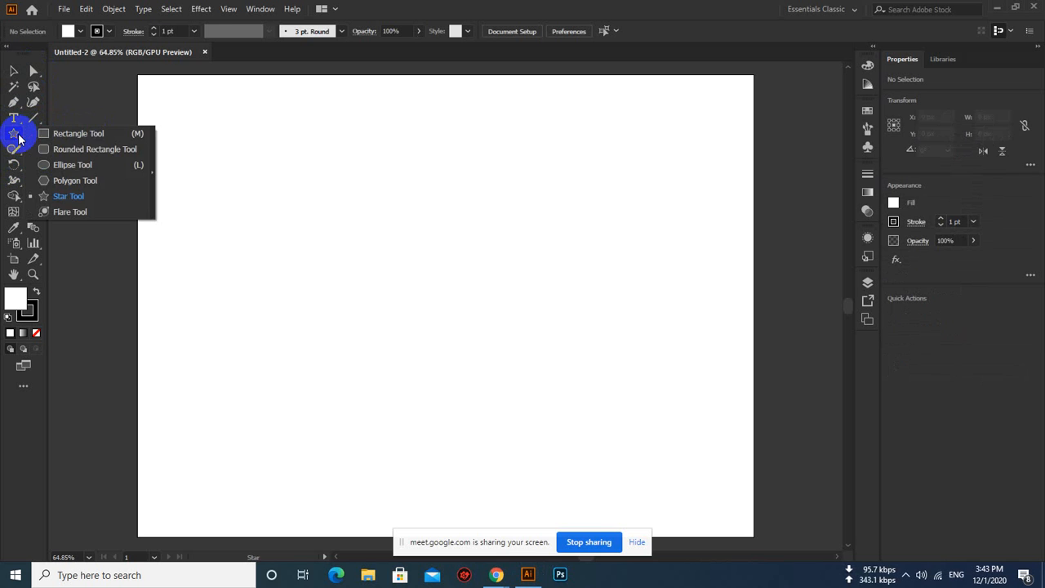
click(71, 134)
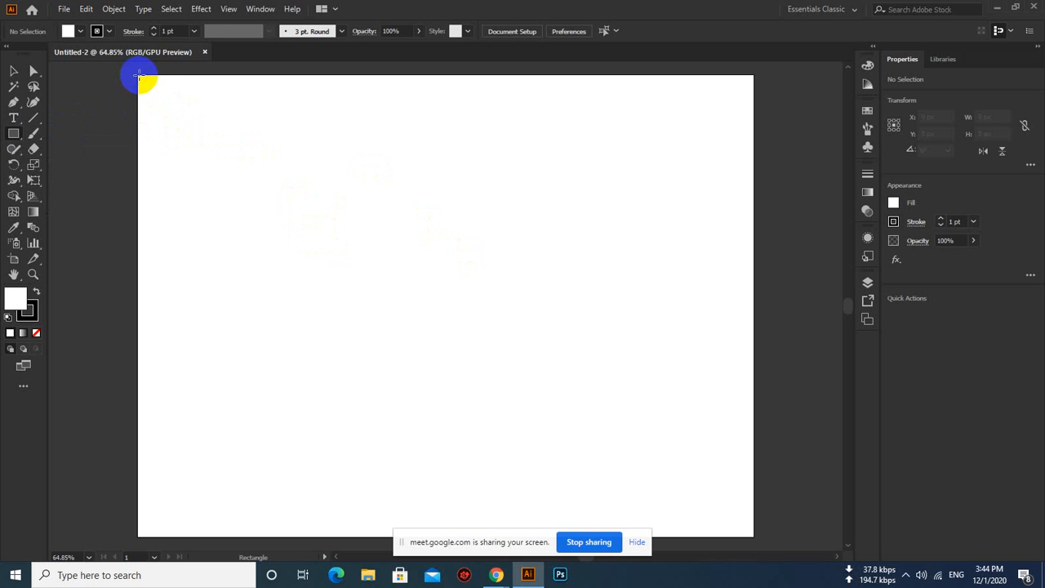
drag(146, 82, 752, 535)
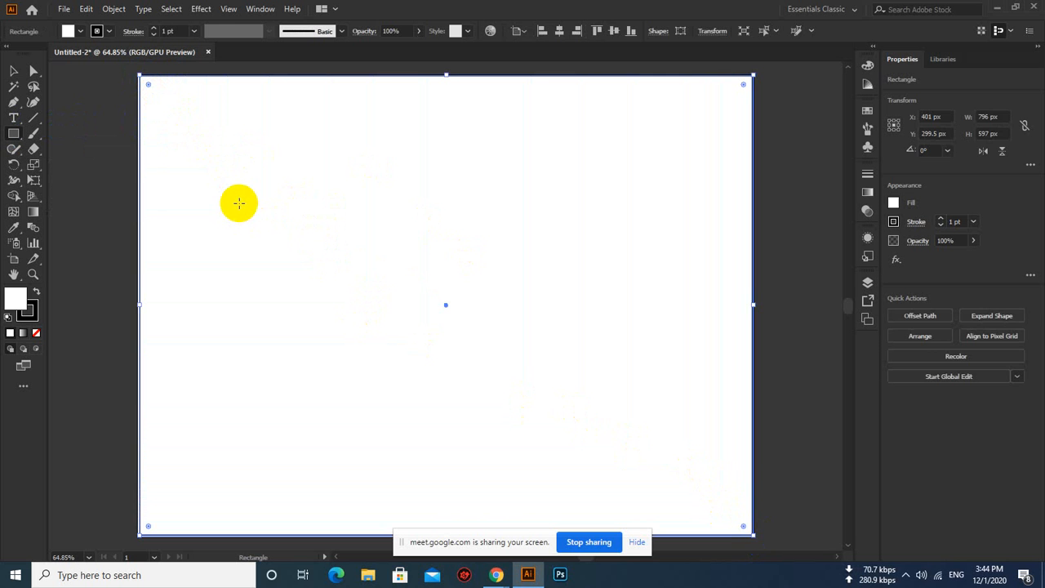
key(ctrl+shift+a)
Create a rectangle with no stroke, exactly 800 px wide and 600 px high
click(96, 31)
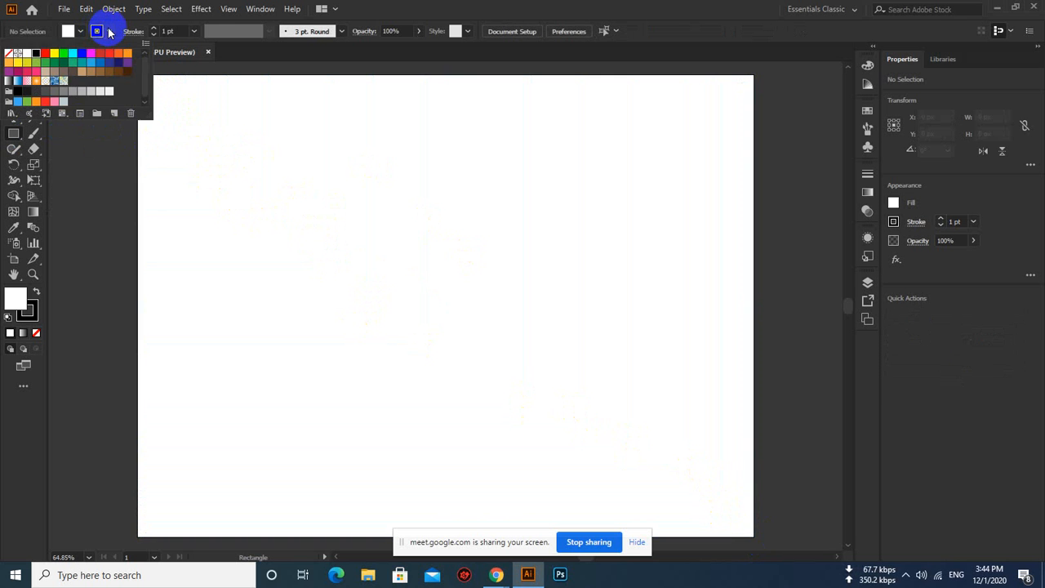
click(13, 54)
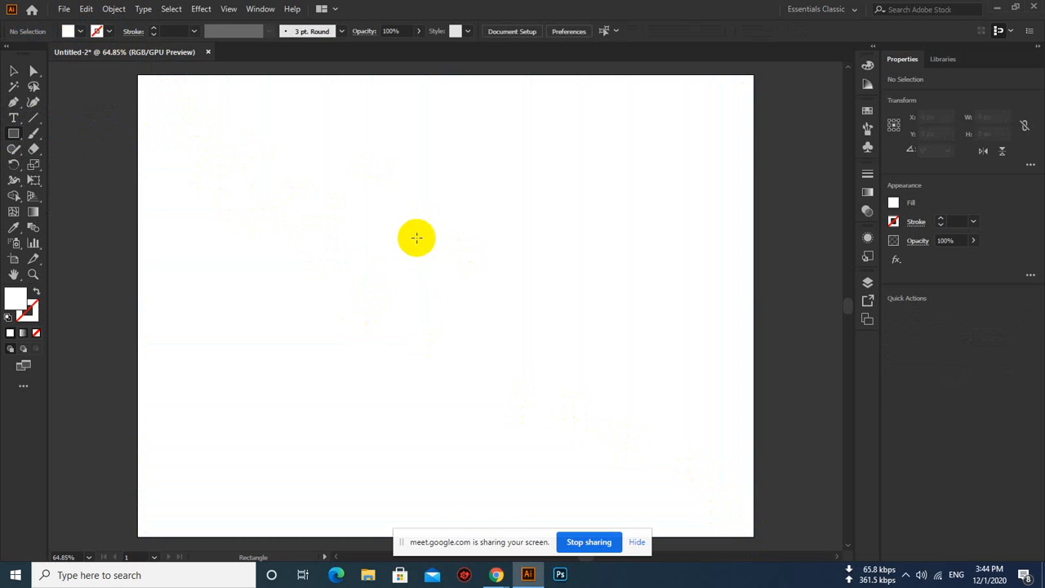
click(415, 237)
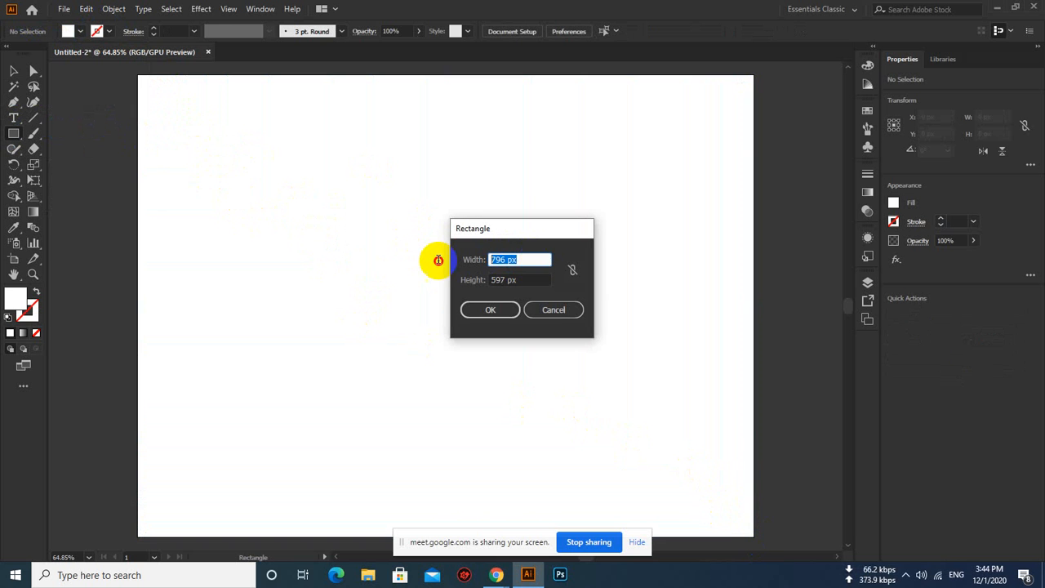
text(800)
click(505, 279)
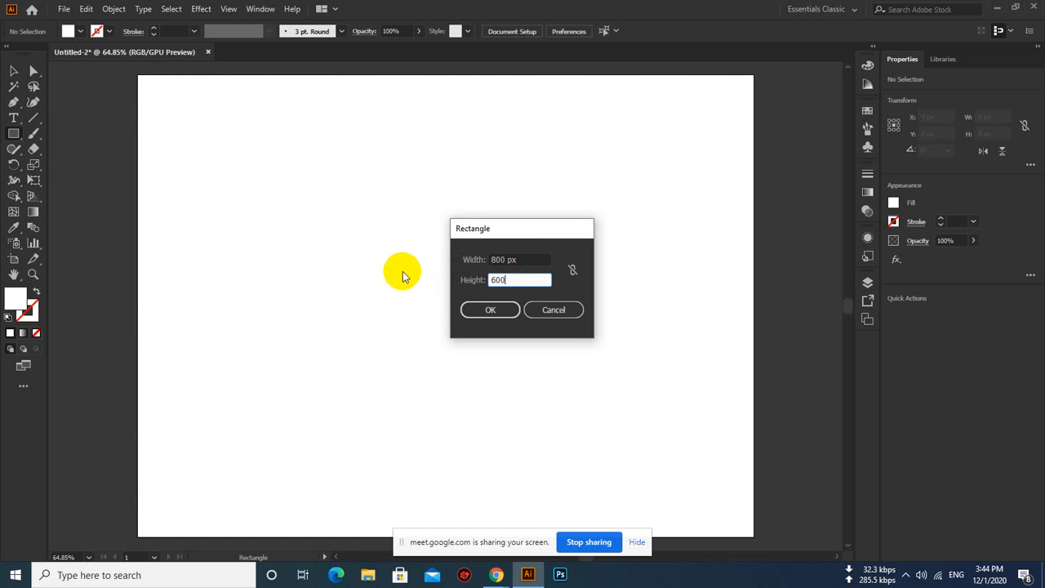
text(600)
click(489, 310)
Fill the 800 by 600 px rectangle with black
click(18, 71)
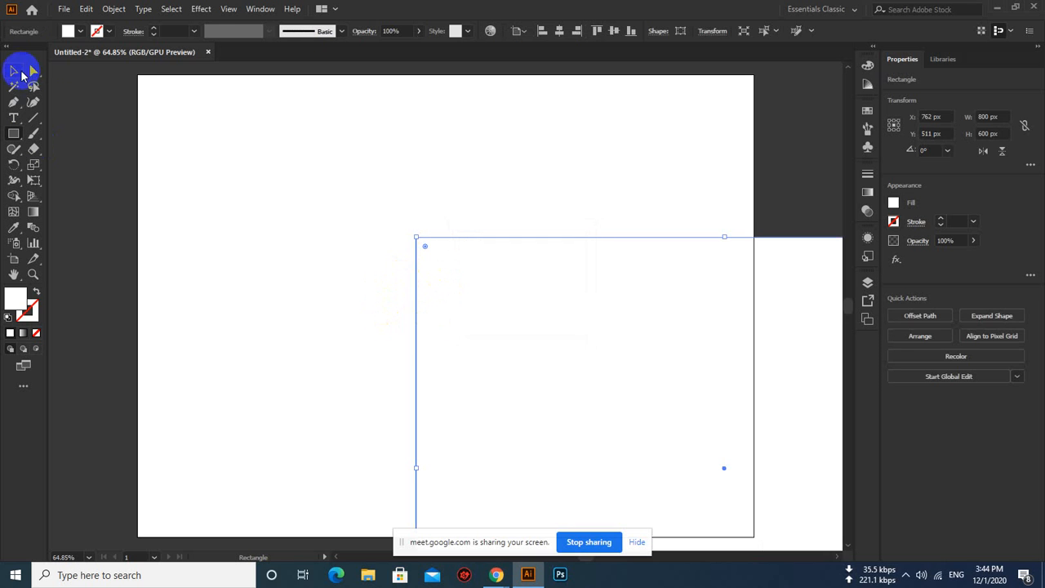
click(69, 31)
click(38, 54)
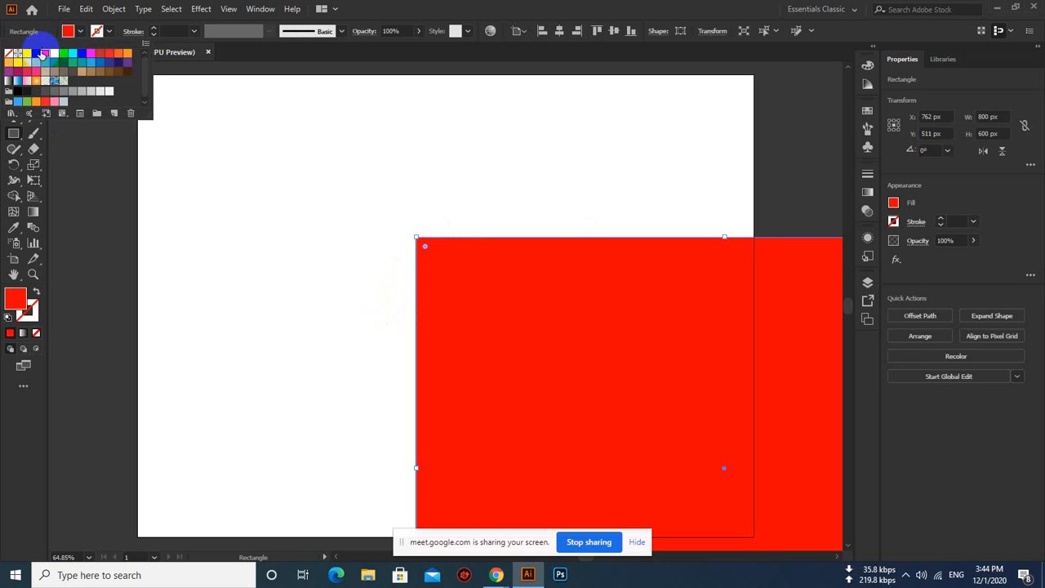
click(36, 53)
click(462, 303)
Move the large black rectangle so that it covers the artboard as a background
drag(585, 307, 298, 131)
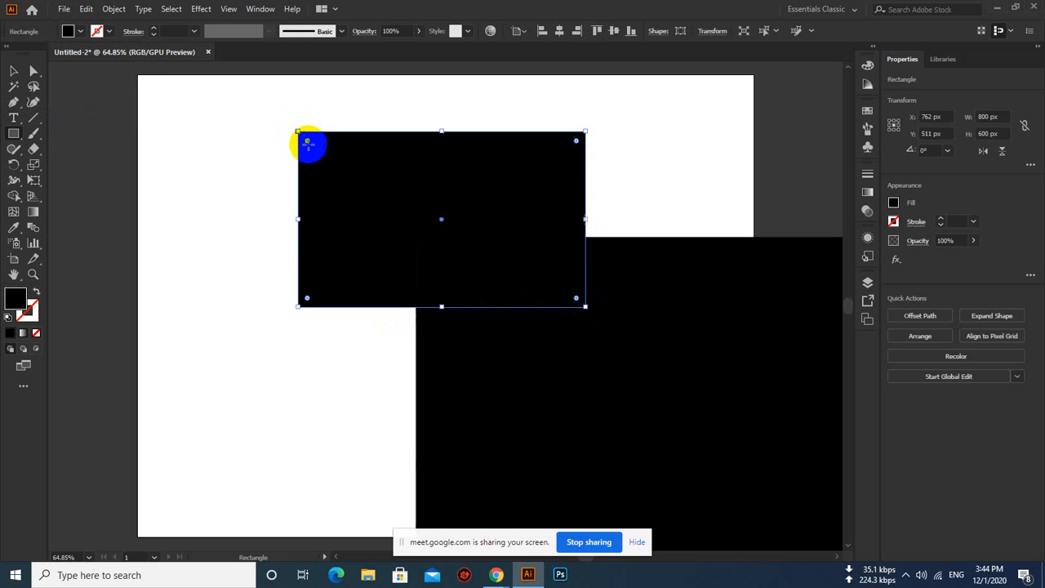
key(Delete)
click(15, 71)
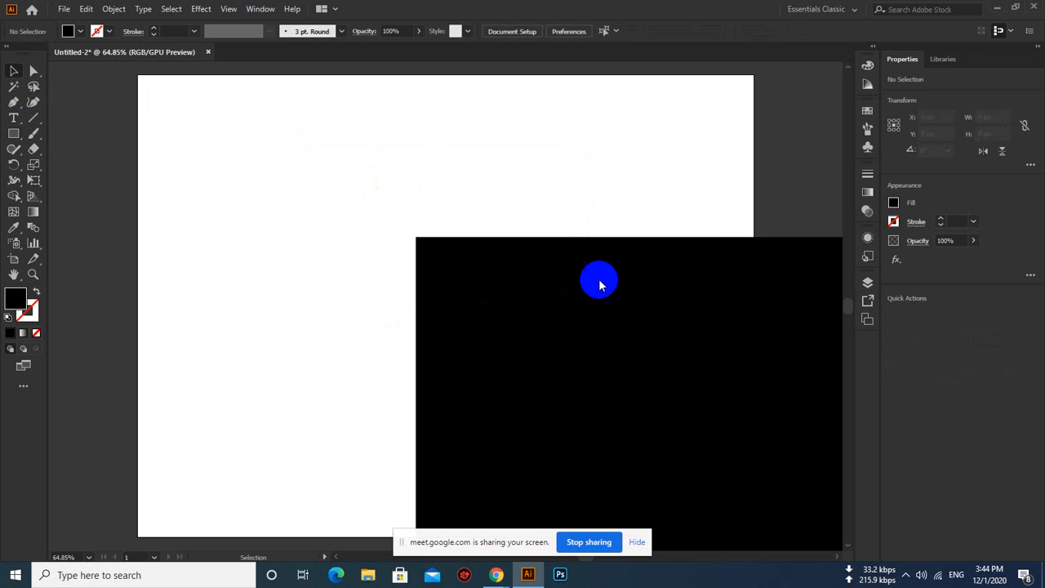
click(600, 284)
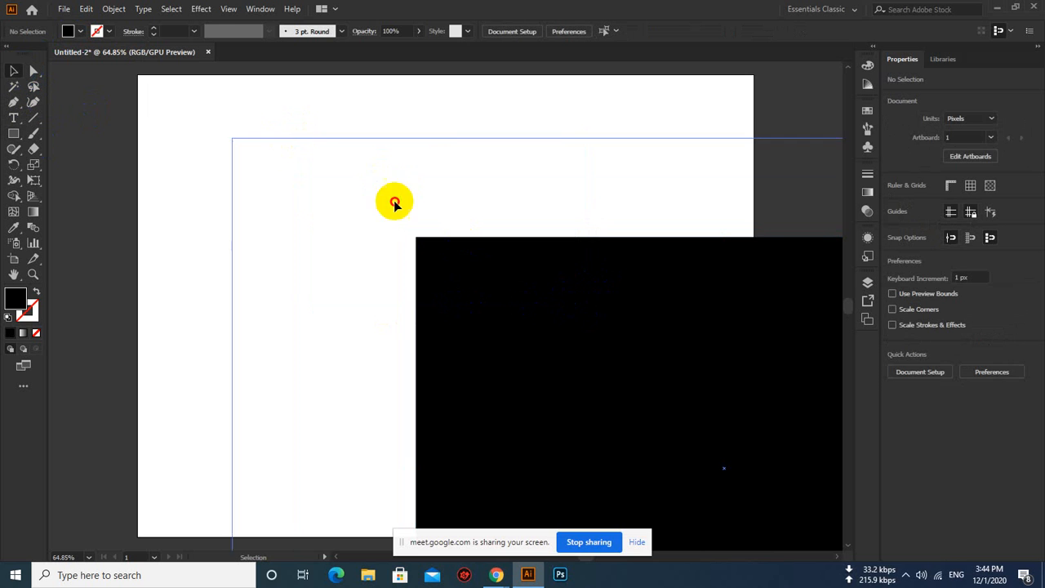
click(303, 144)
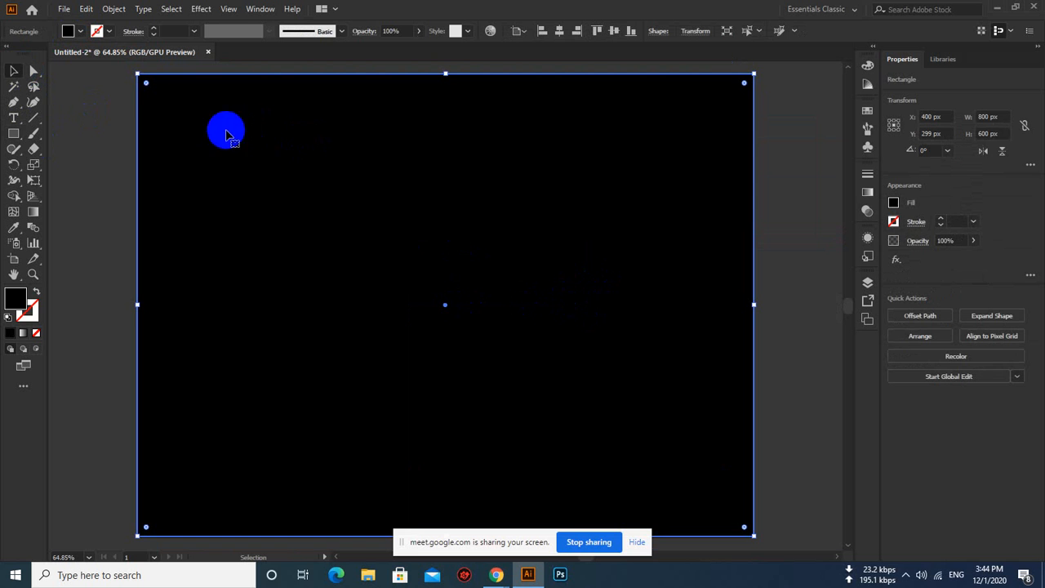
Lock the black background rectangle and try to select and move it
click(121, 11)
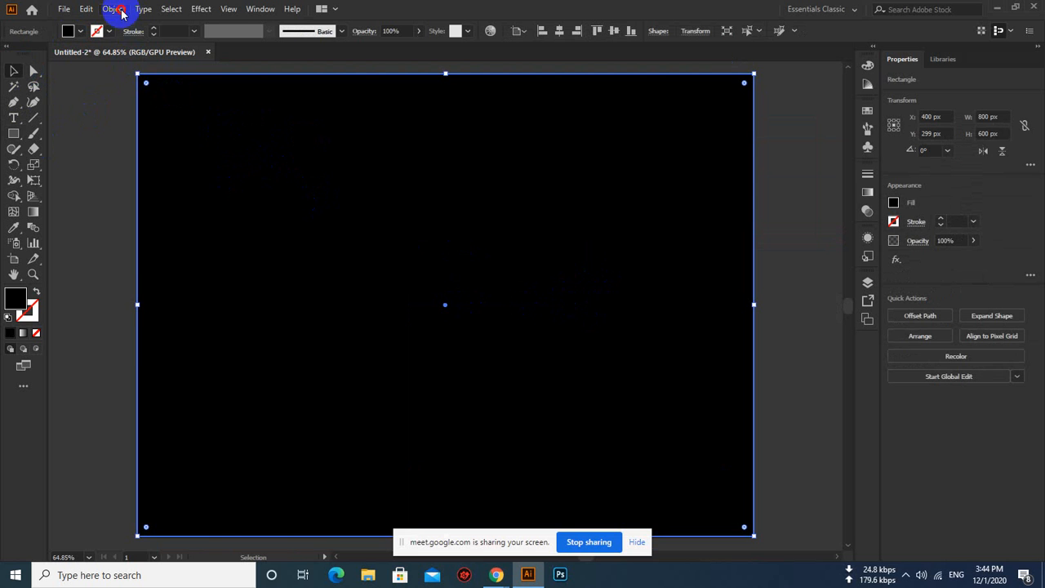
mouse_move(175, 102)
click(304, 100)
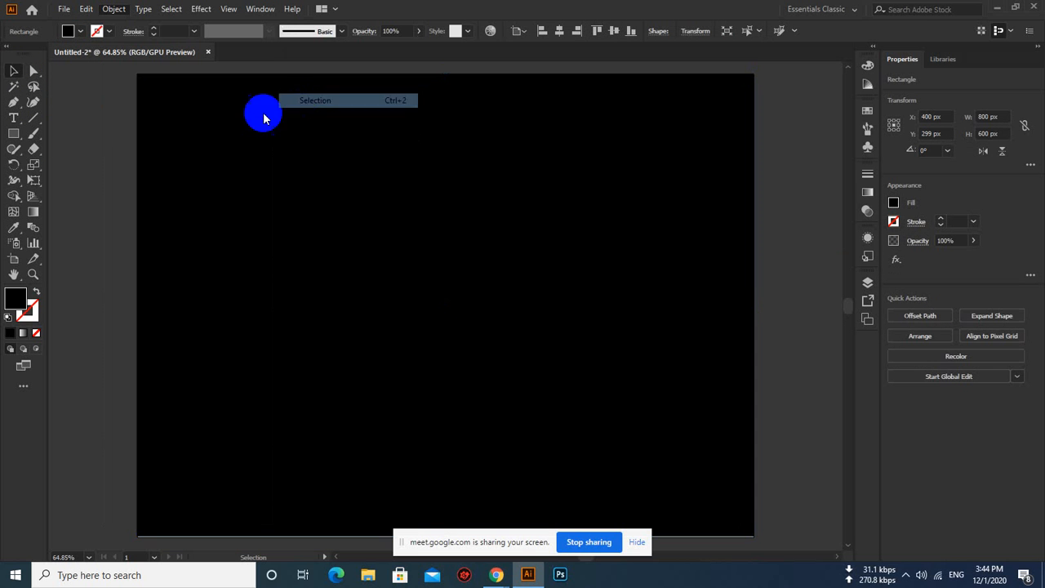
drag(416, 202, 417, 263)
drag(503, 243, 495, 312)
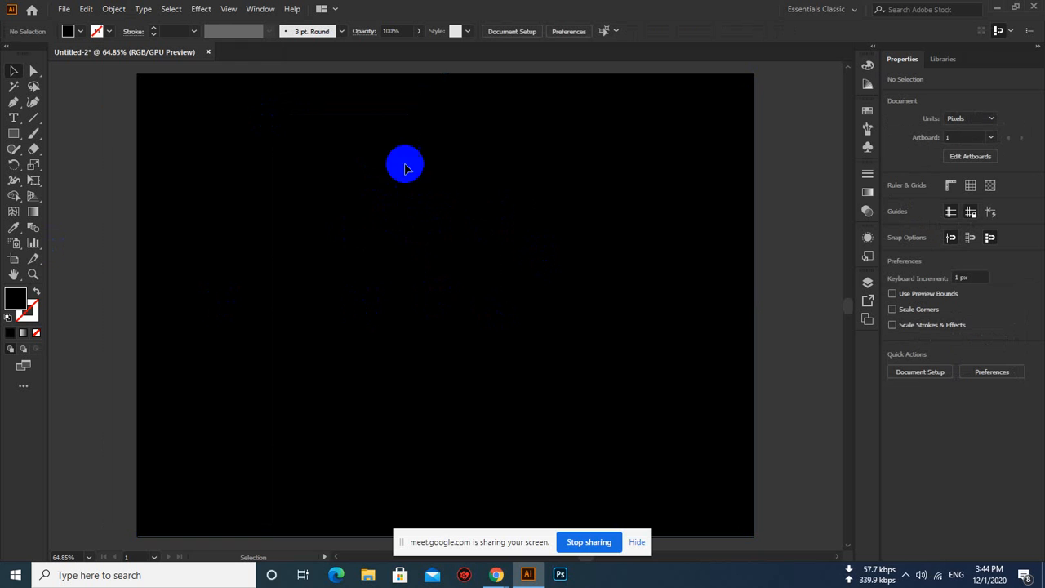
drag(347, 191, 478, 293)
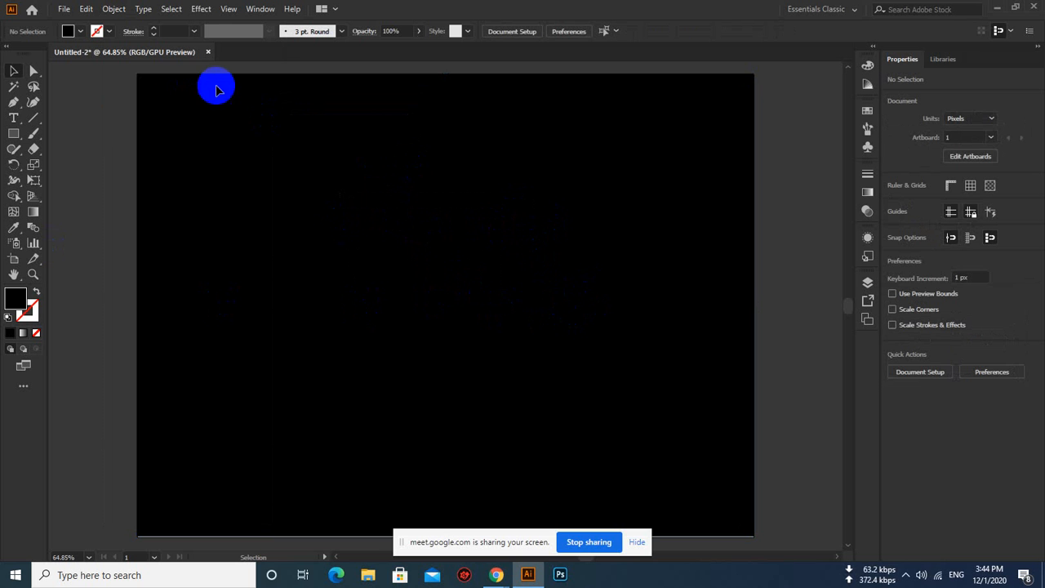
Unlock the background rectangle and align it exactly with the artboard at X 400 px, Y 300 px
click(113, 9)
click(162, 111)
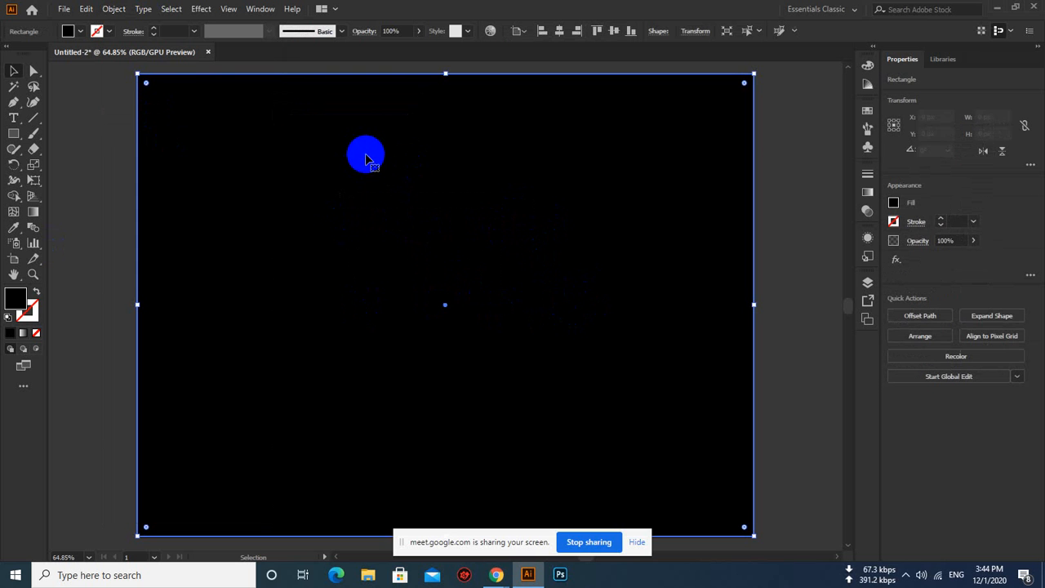
click(770, 188)
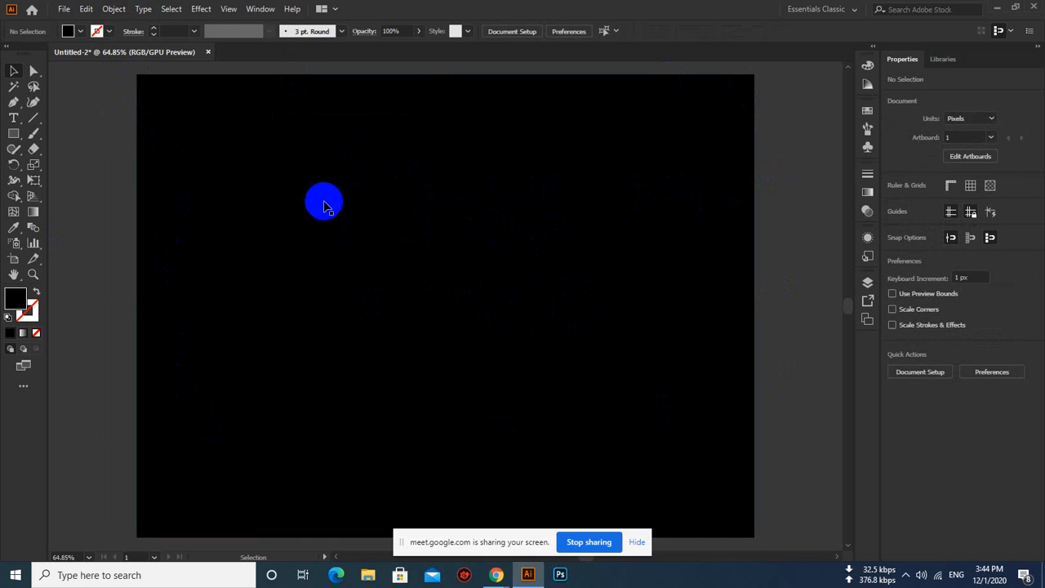
click(364, 211)
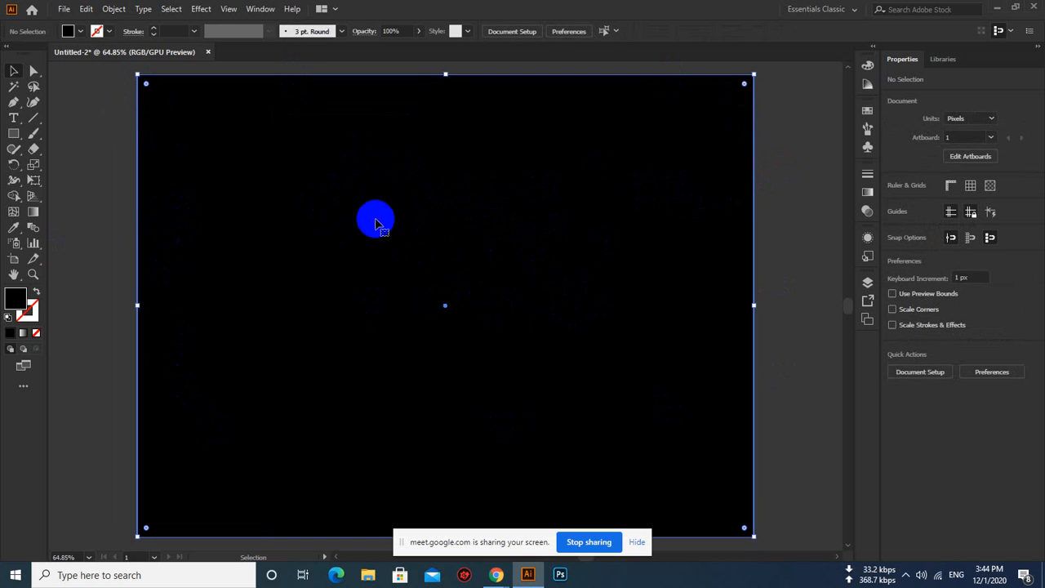
Lock the aligned black background rectangle again and test that it cannot be moved
click(113, 9)
mouse_move(158, 100)
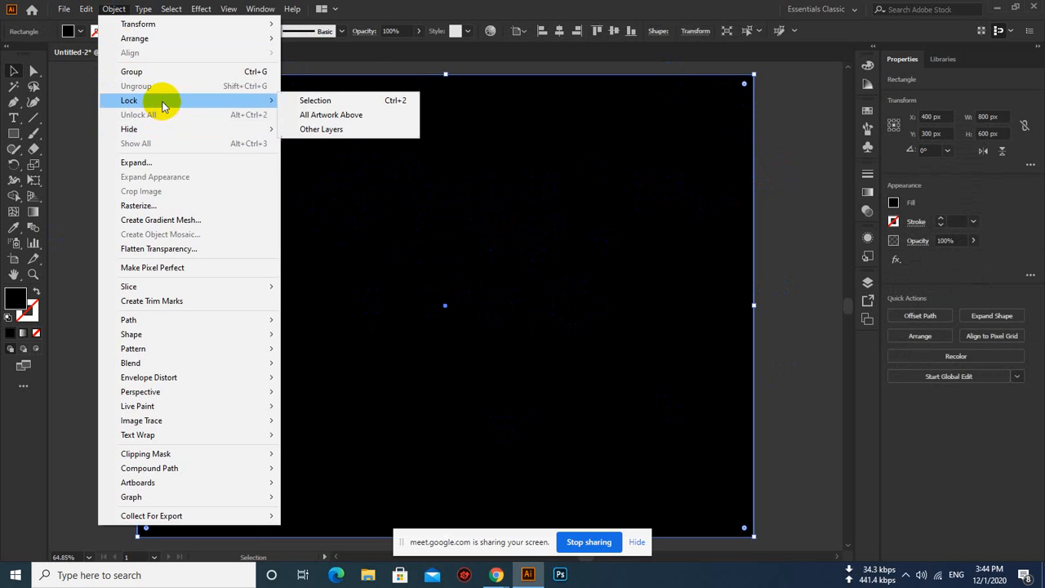
click(331, 99)
drag(474, 193, 581, 246)
Draw a circle about 140 px in diameter near the middle of the artboard and fill it with RGB Green
drag(21, 136, 91, 169)
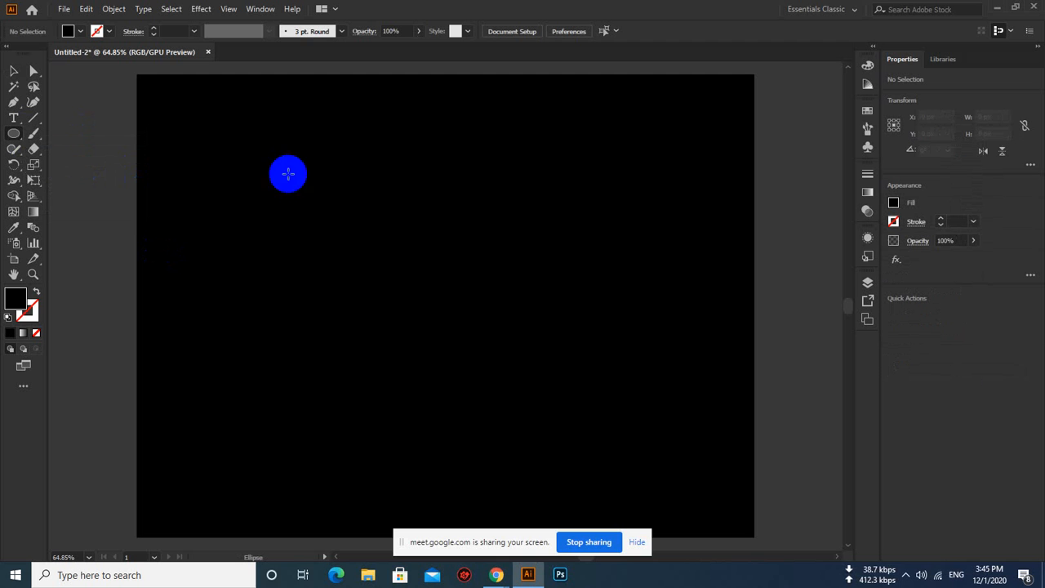
drag(428, 267, 483, 316)
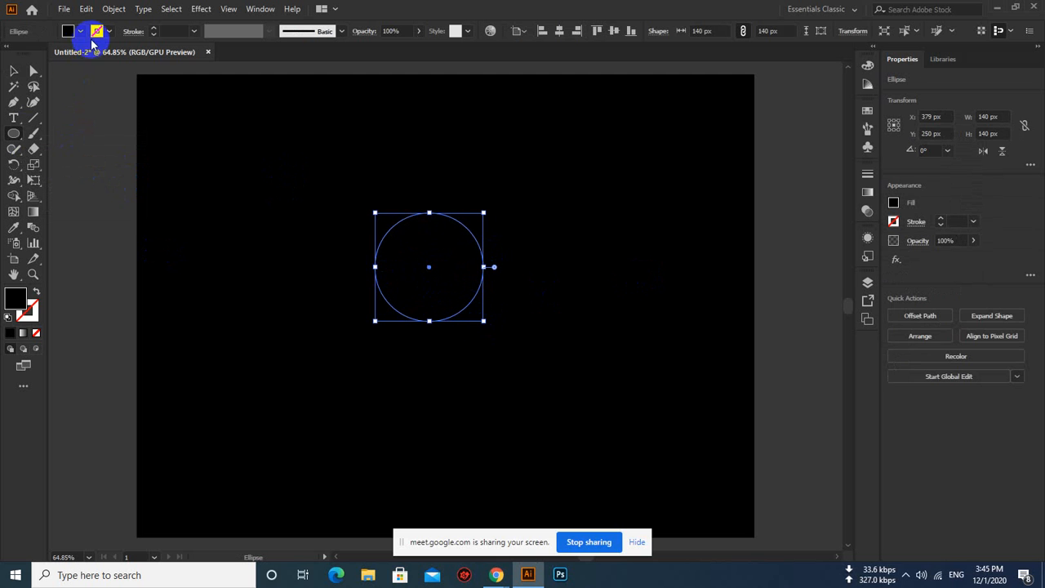
click(74, 31)
click(63, 56)
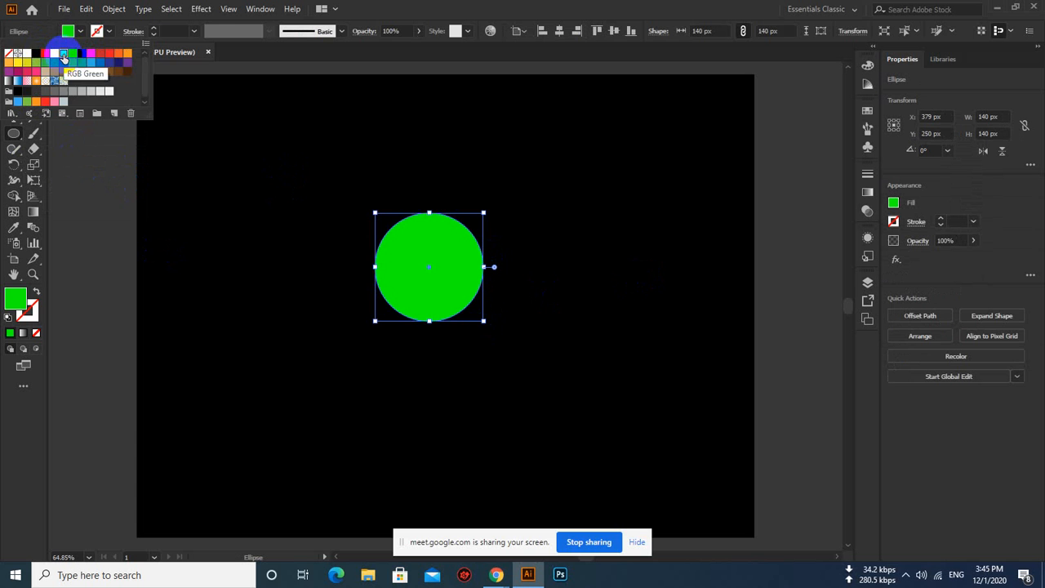
click(572, 7)
Move the green circle horizontally towards the artboard's right edge, to about X 691 px
click(8, 75)
drag(418, 253, 659, 253)
click(342, 252)
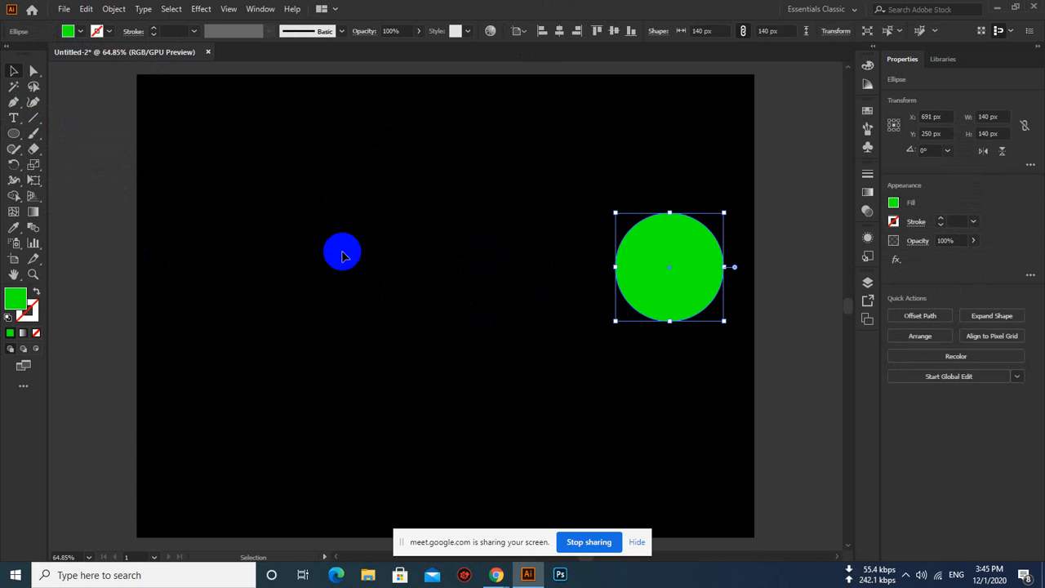
Draw a square about 102 px wide in the left half of the artboard and fill it with white
click(12, 133)
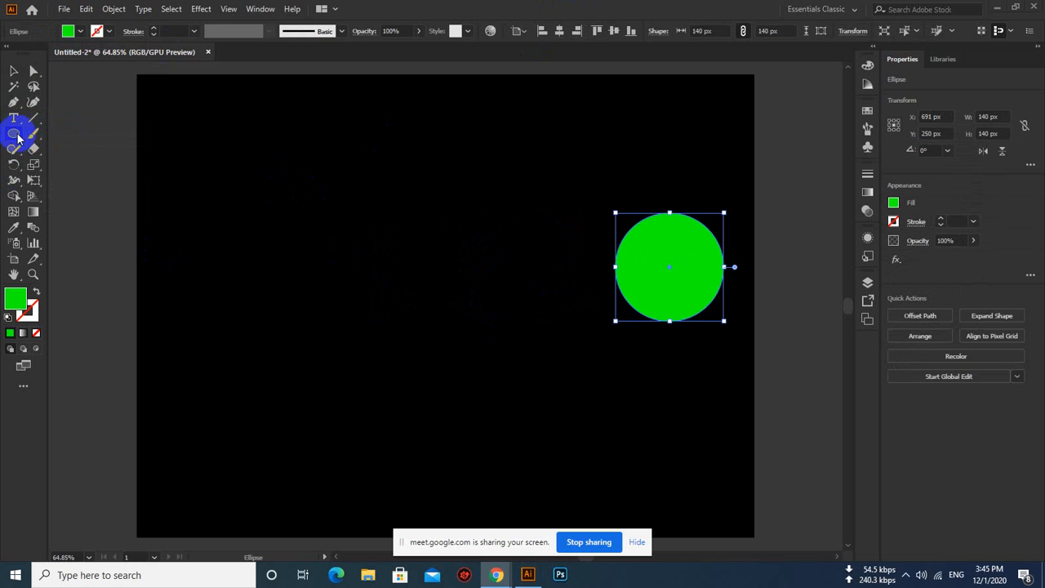
drag(12, 137, 51, 133)
drag(315, 243, 374, 279)
key(ctrl+z)
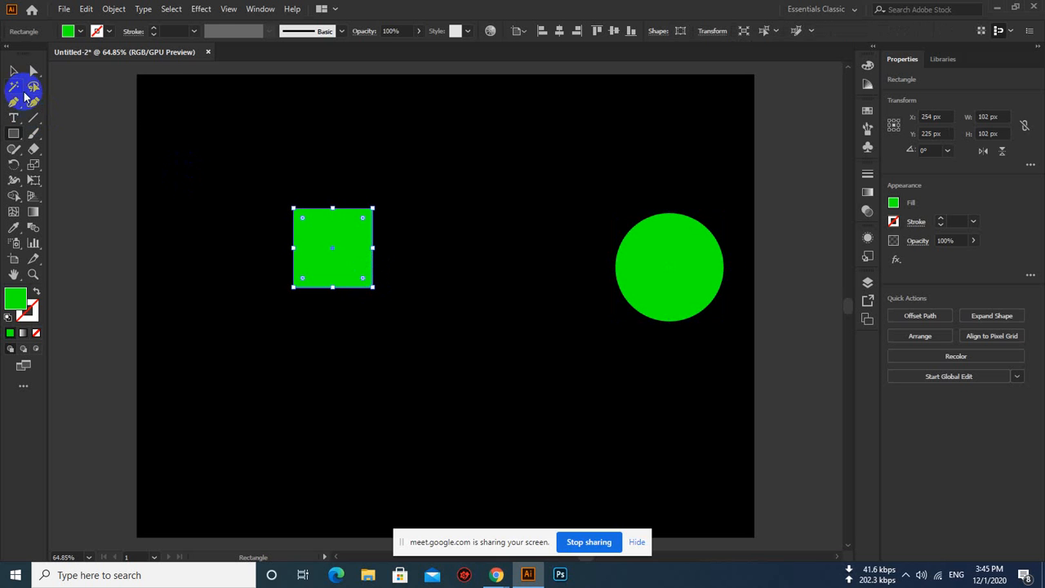
click(80, 31)
click(27, 53)
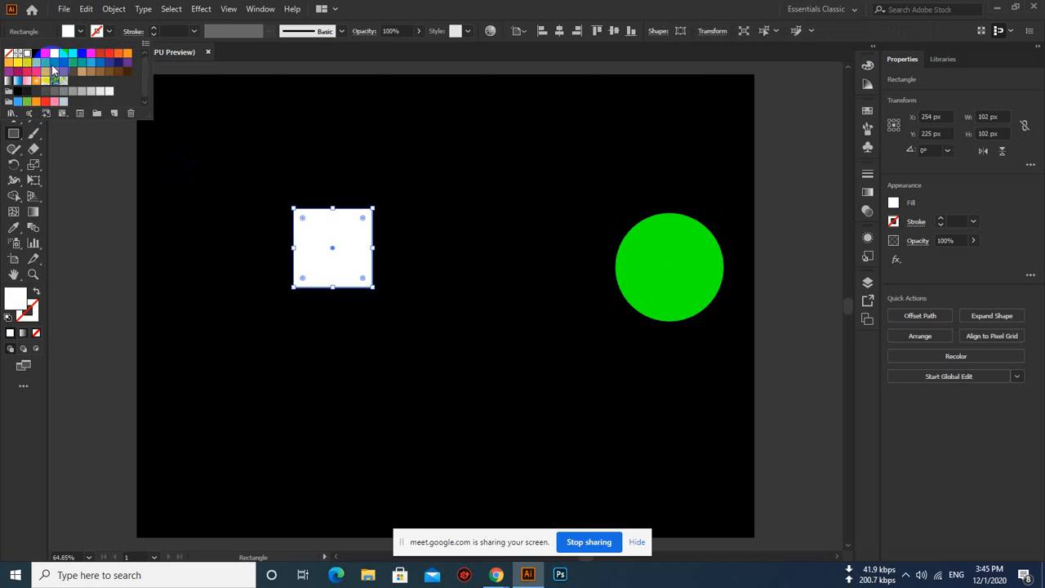
click(357, 243)
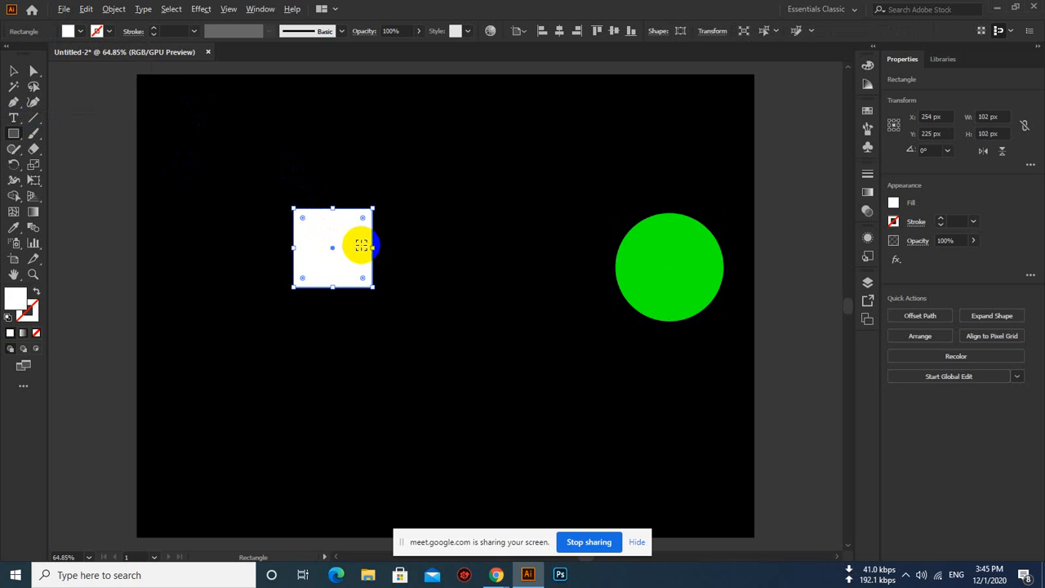
Duplicate the white square beside the original and rotate the copy to 315°
click(14, 71)
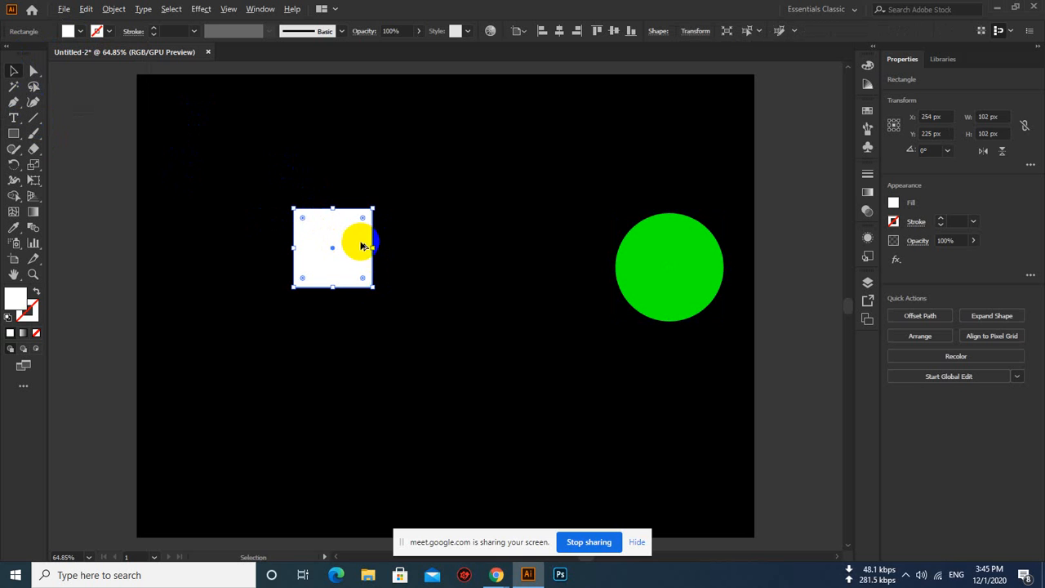
drag(355, 249, 439, 259)
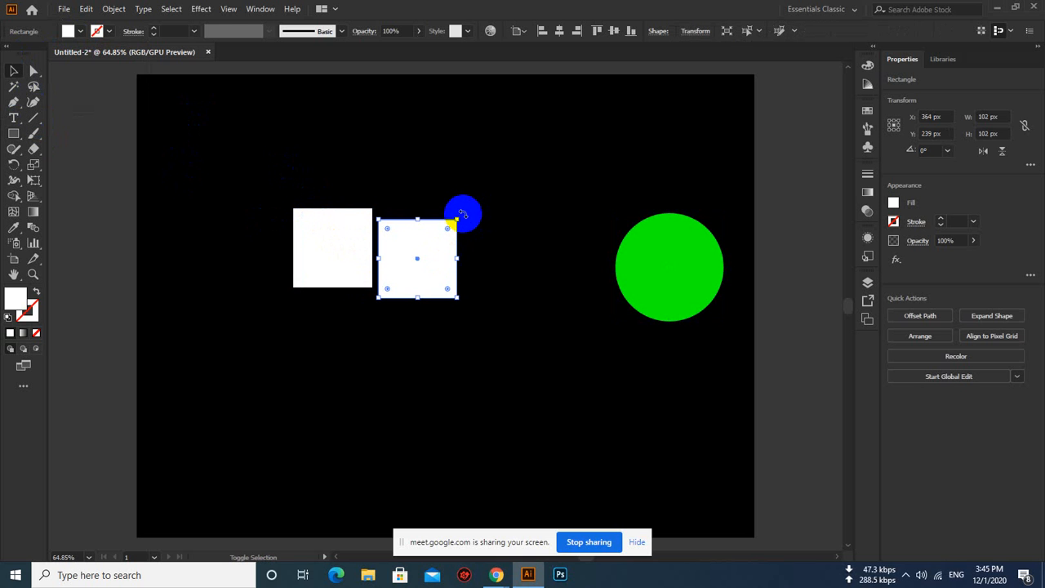
drag(462, 213, 488, 250)
Centre the rotated copy over the original white square to form an eight-pointed star
drag(466, 219, 365, 247)
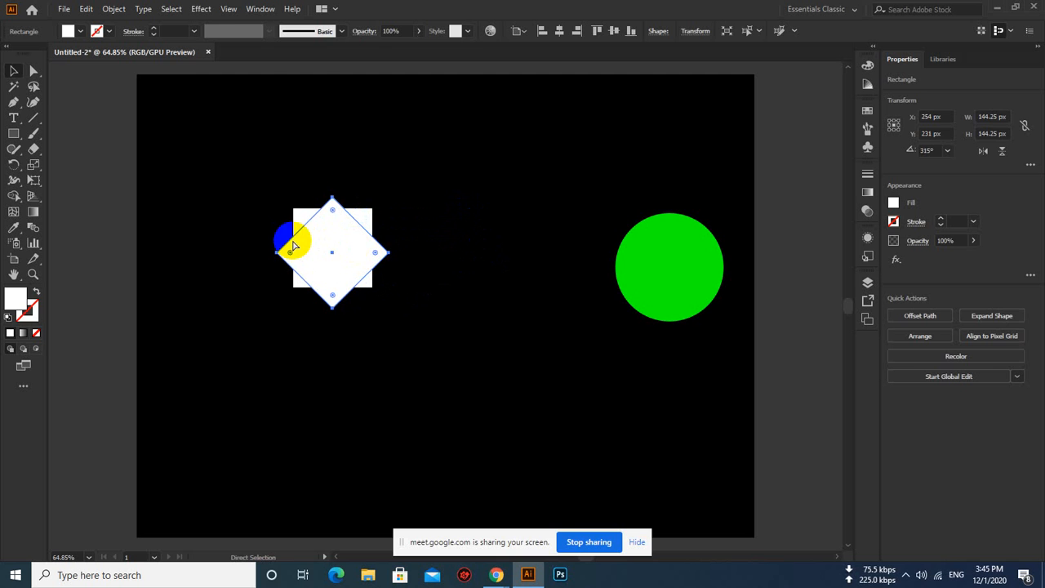
click(14, 71)
click(156, 131)
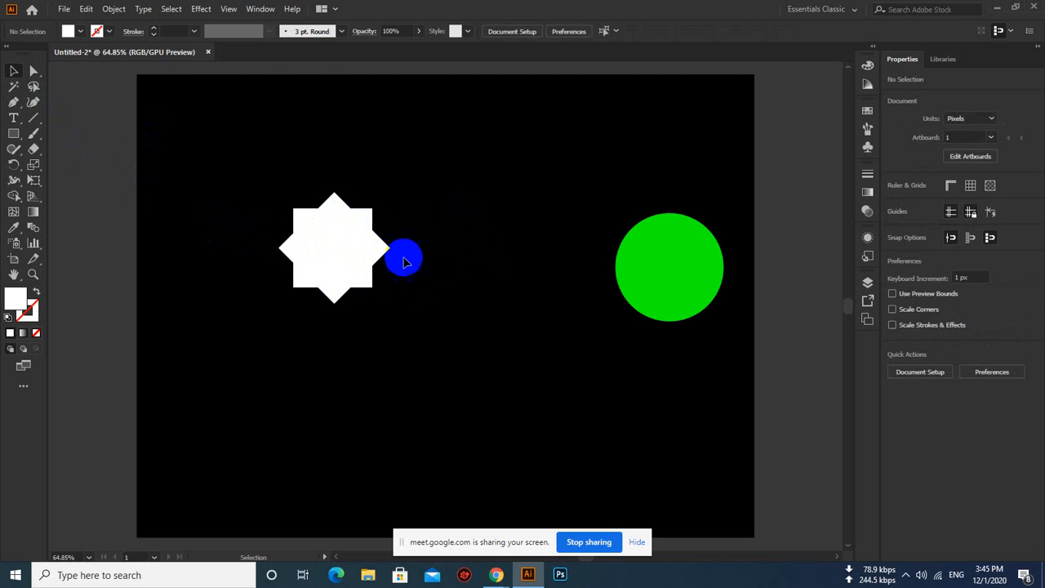
click(345, 240)
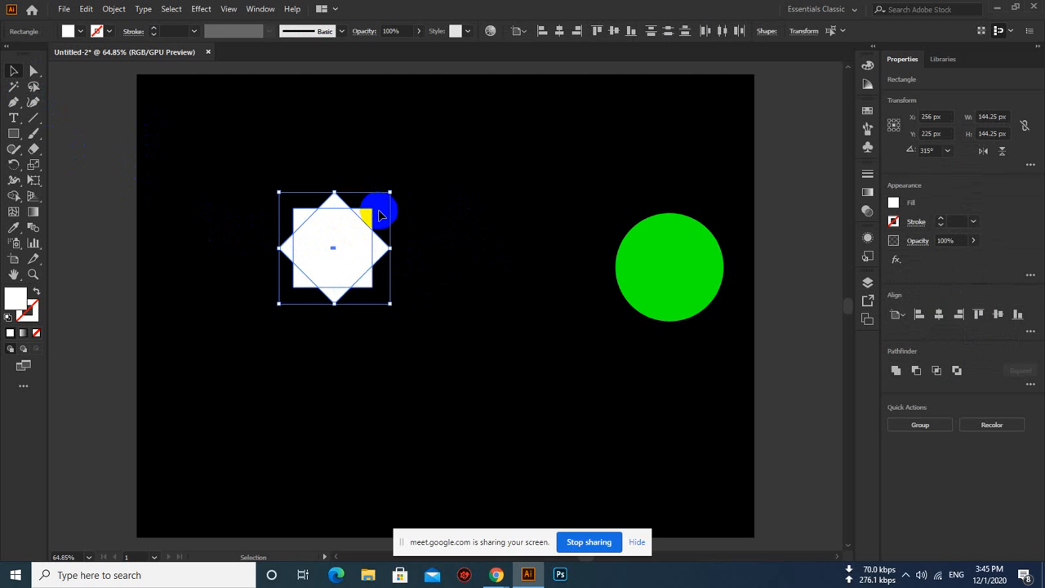
click(409, 212)
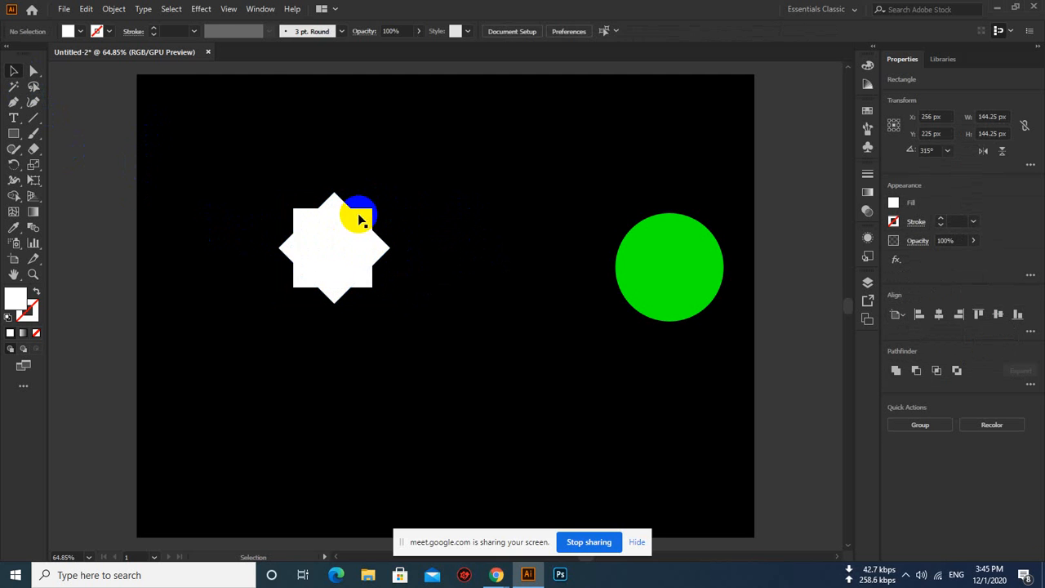
Group the two overlapping white squares that form the eight-pointed star
click(364, 216)
click(348, 174)
drag(244, 177, 442, 306)
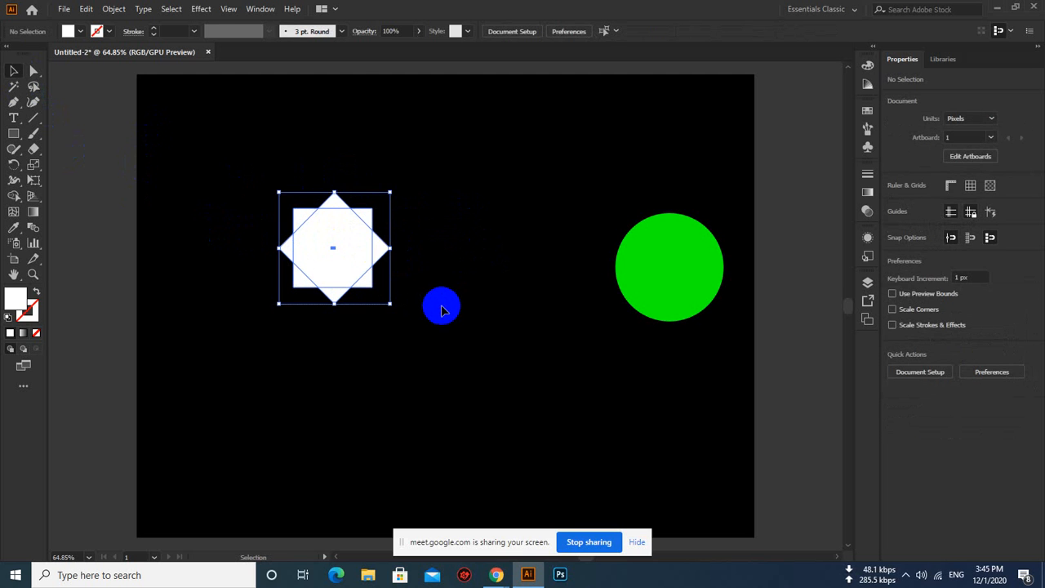
key(a)
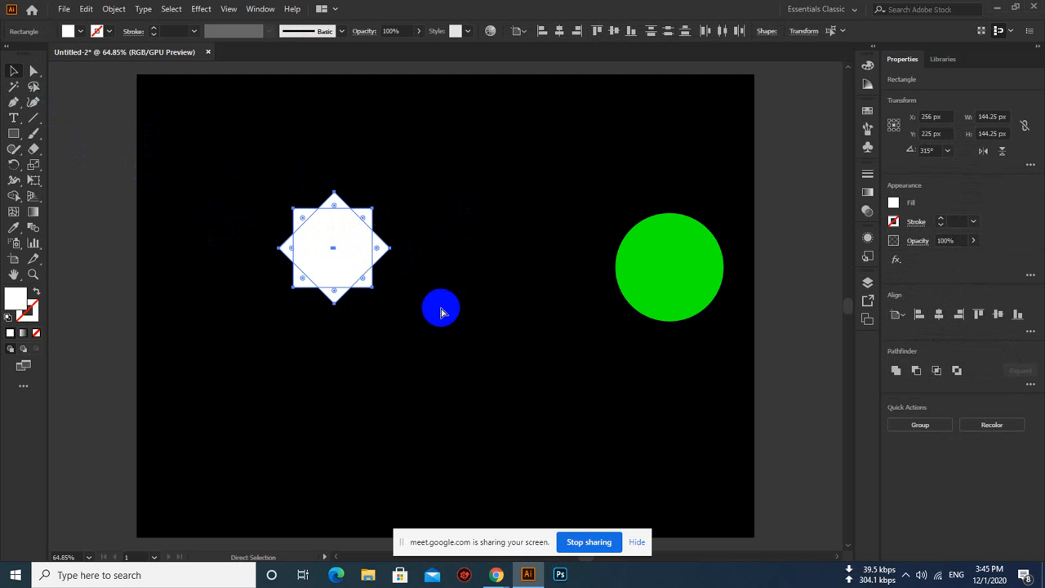
key(ctrl+g)
Reposition the white star group in the left half of the artboard and scale it down proportionally to about 118 px wide
drag(336, 232, 454, 228)
drag(446, 227, 380, 235)
click(104, 145)
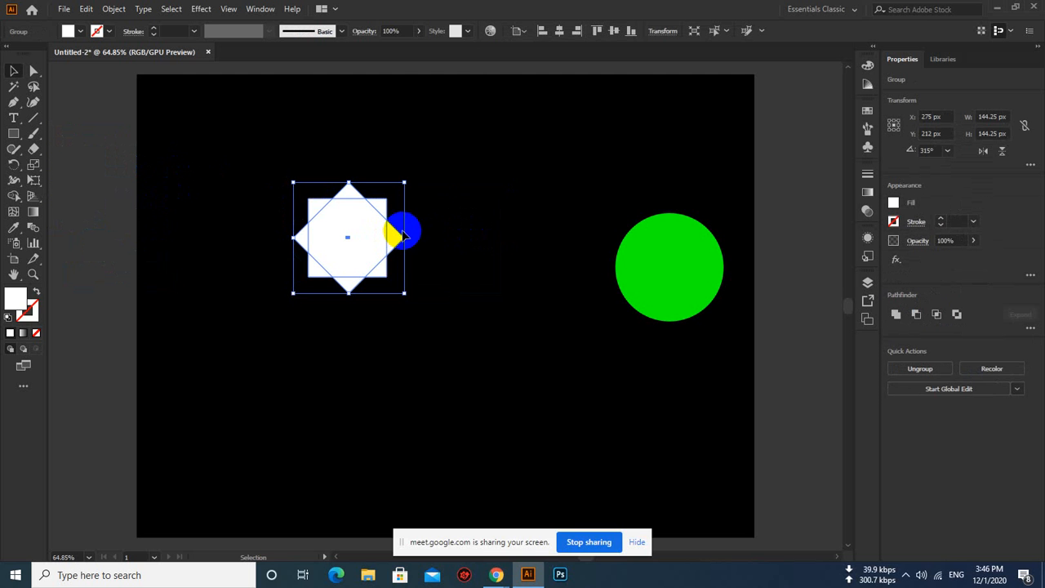
drag(406, 181, 291, 231)
Move the green circle towards the middle of the artboard and centre it horizontally at X 400 px
drag(667, 249, 441, 261)
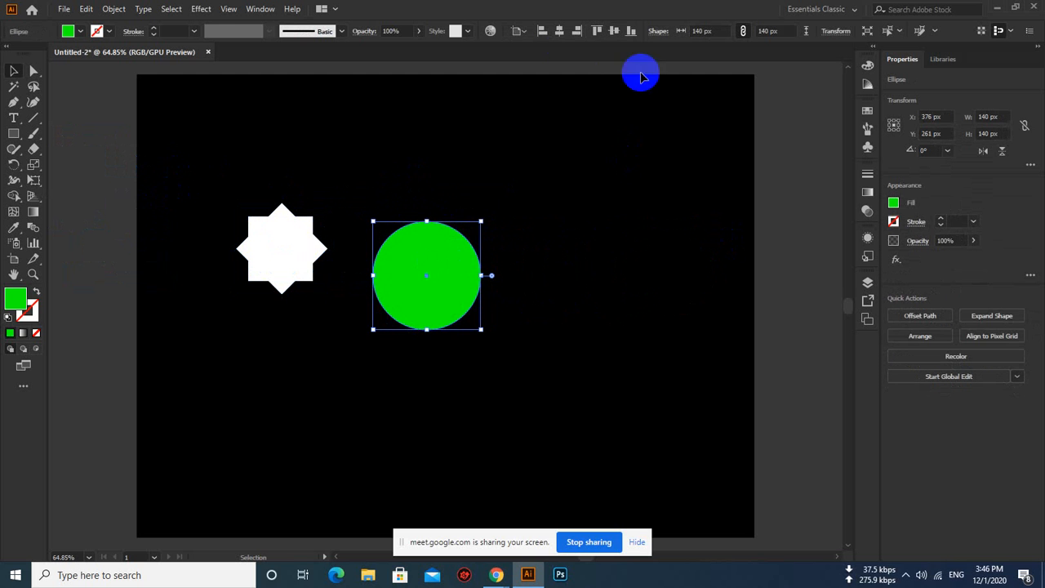
click(560, 35)
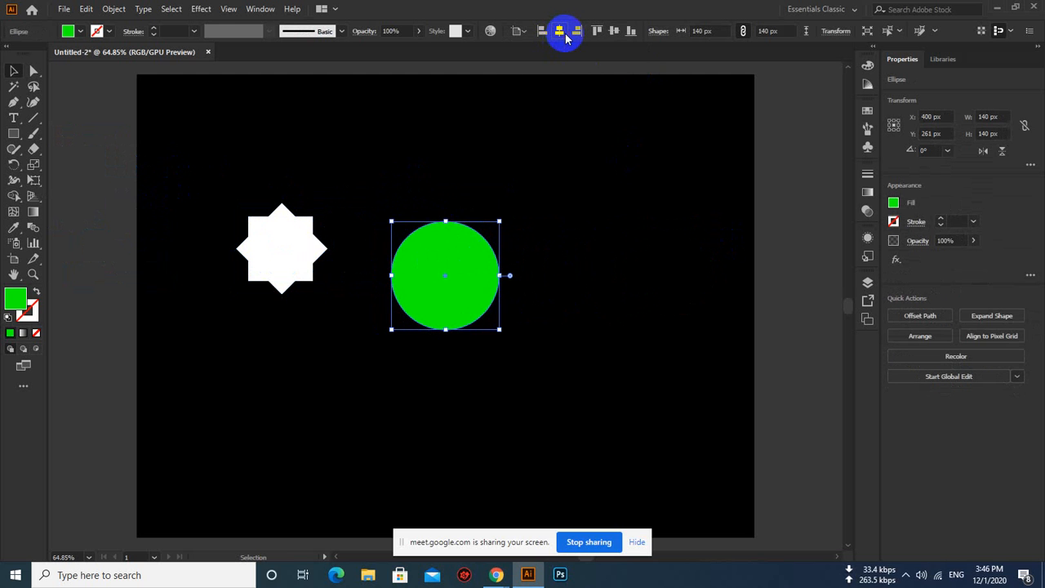
Centre the white star group on the green circle and scale it down to about 106 px wide
drag(280, 238, 445, 262)
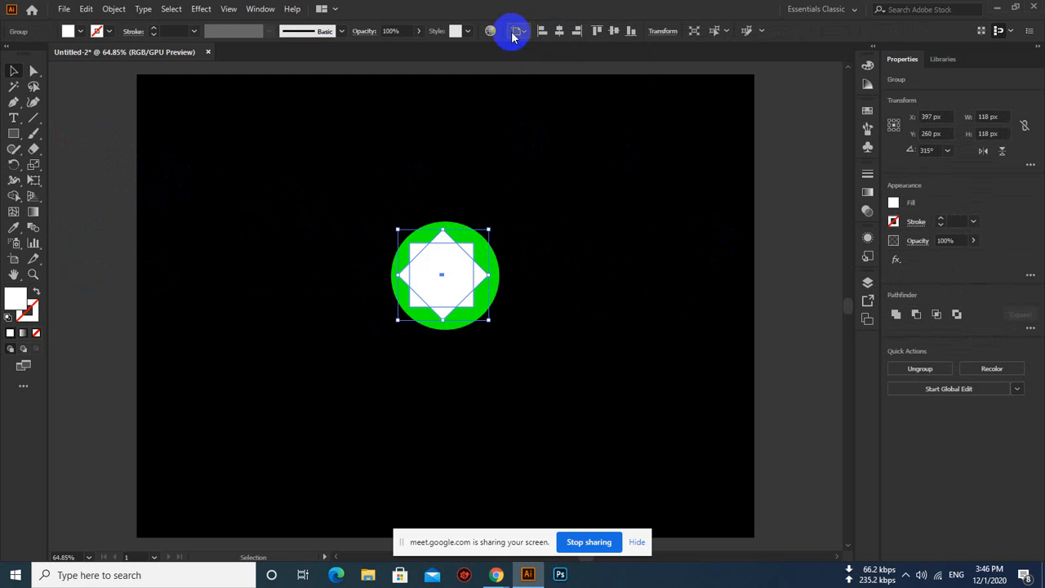
click(559, 34)
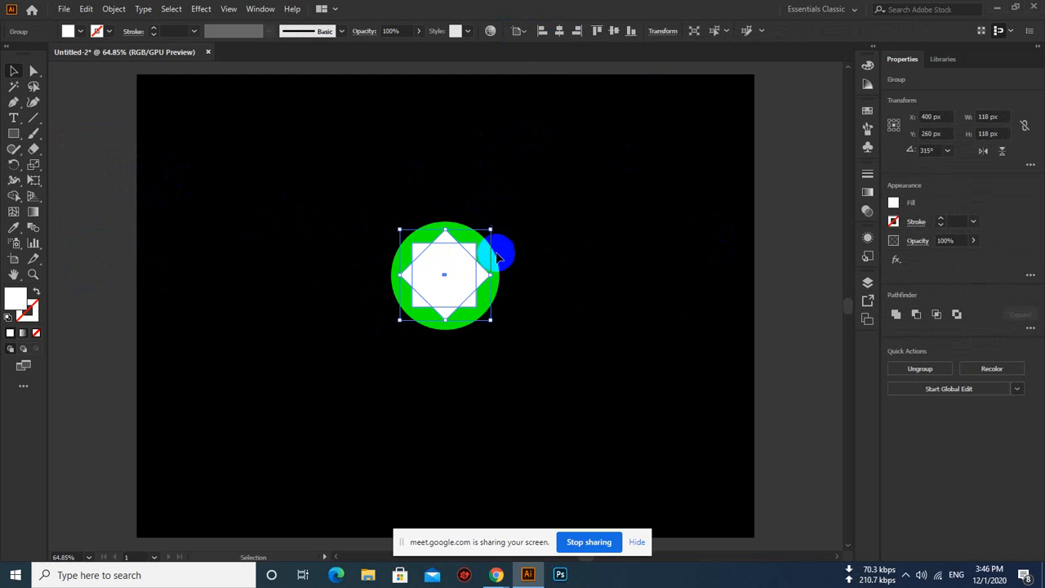
drag(493, 230, 494, 229)
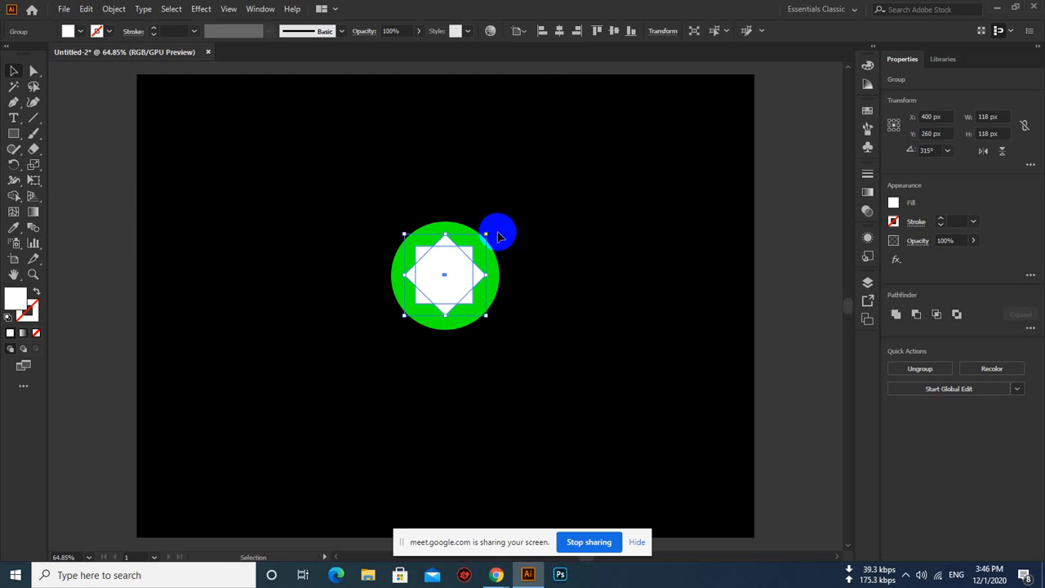
click(534, 220)
click(460, 269)
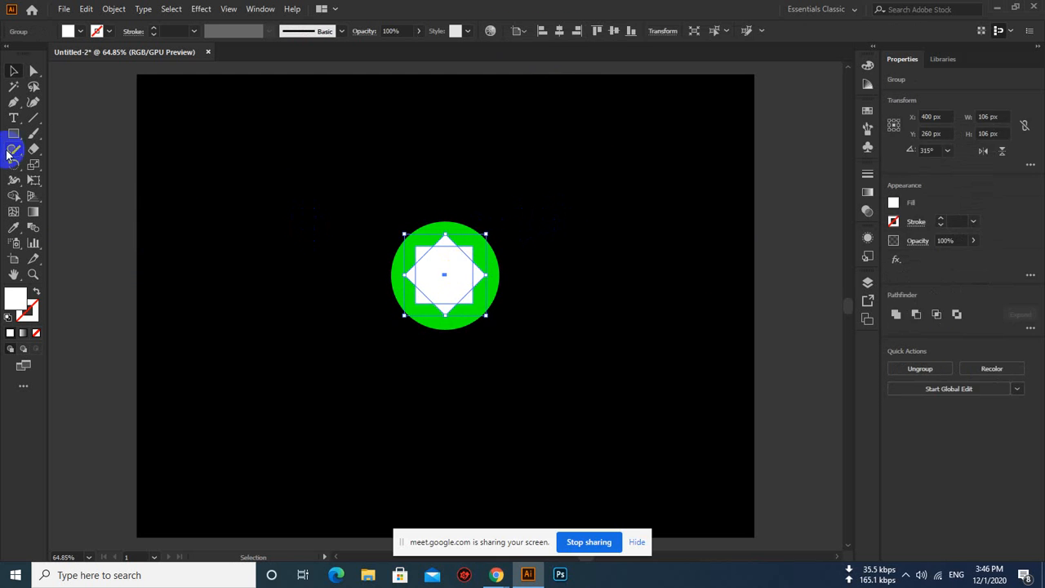
Draw a circle about 62 px wide in the artboard's upper-left area and fill it with dark orange
drag(14, 133, 61, 165)
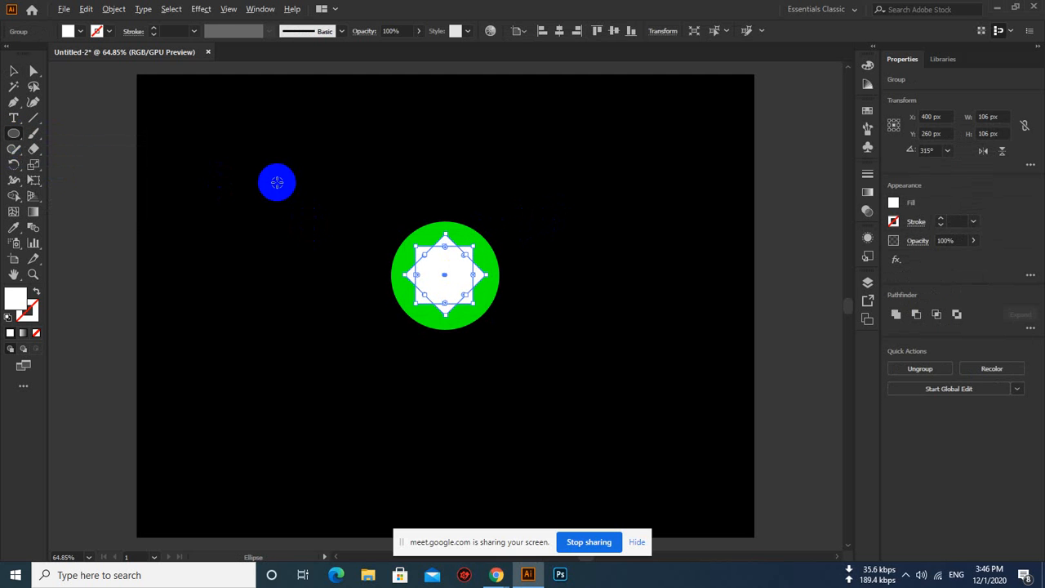
drag(276, 183, 296, 200)
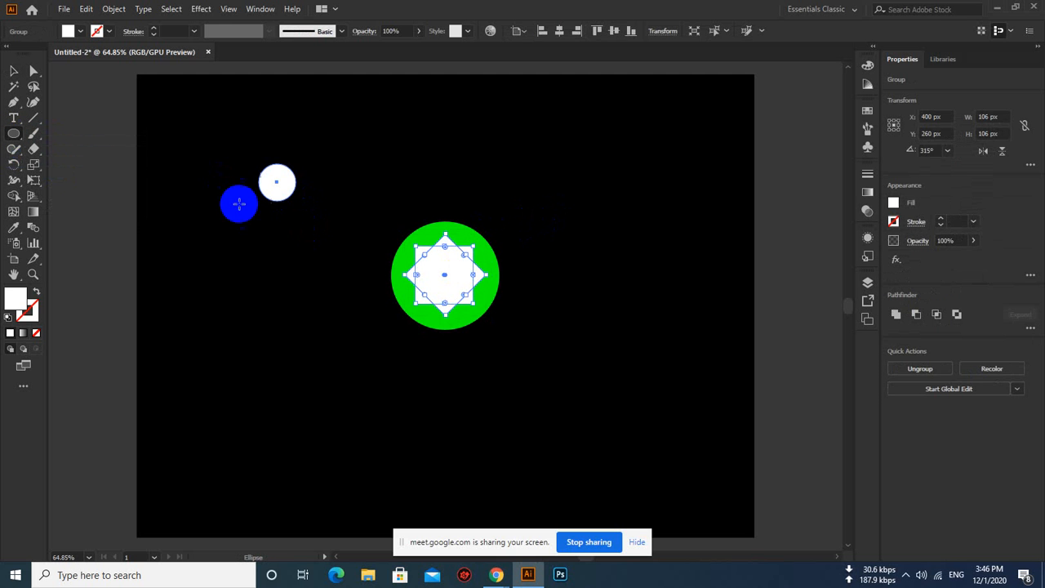
click(80, 31)
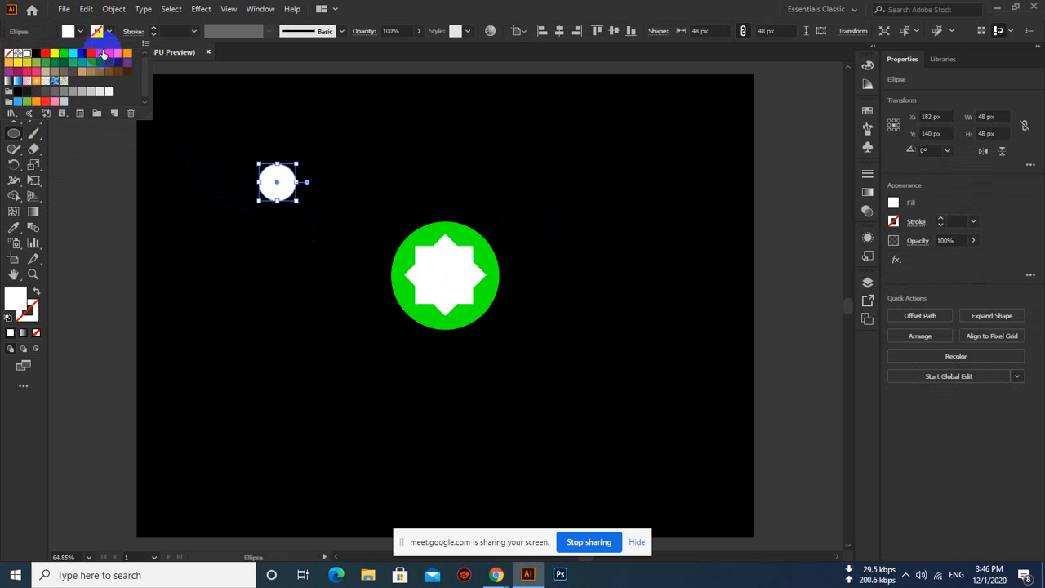
click(127, 53)
click(118, 54)
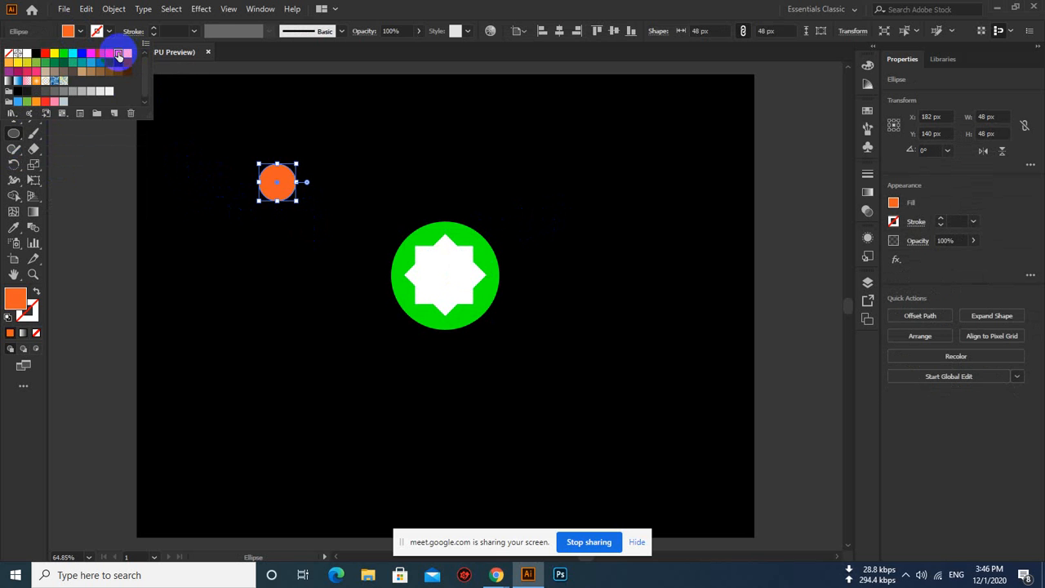
click(298, 202)
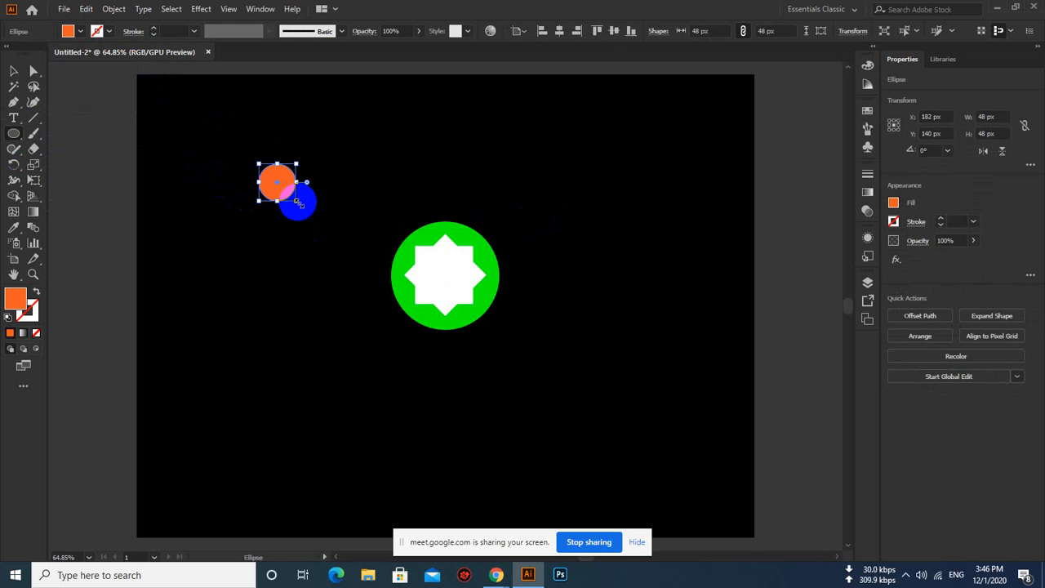
drag(297, 202, 301, 206)
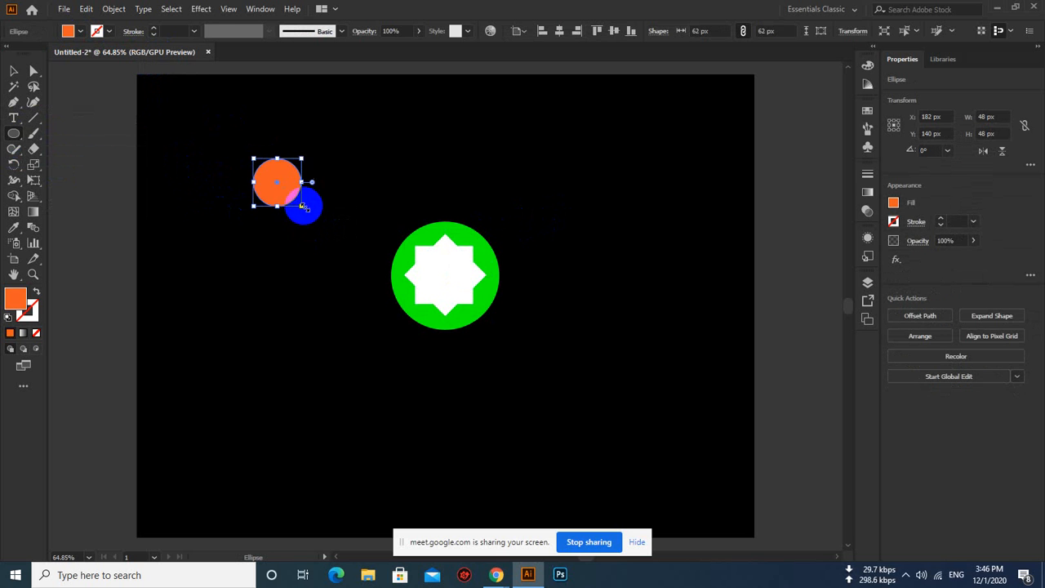
Duplicate the dark orange circle beside the original and fill the copy with a lighter orange
click(27, 79)
click(281, 178)
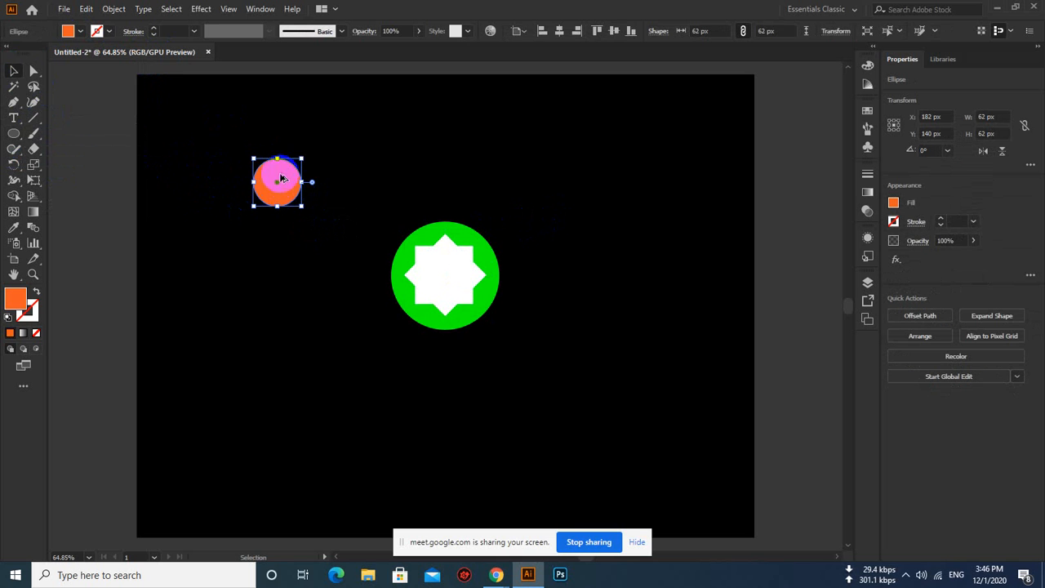
drag(287, 190, 368, 192)
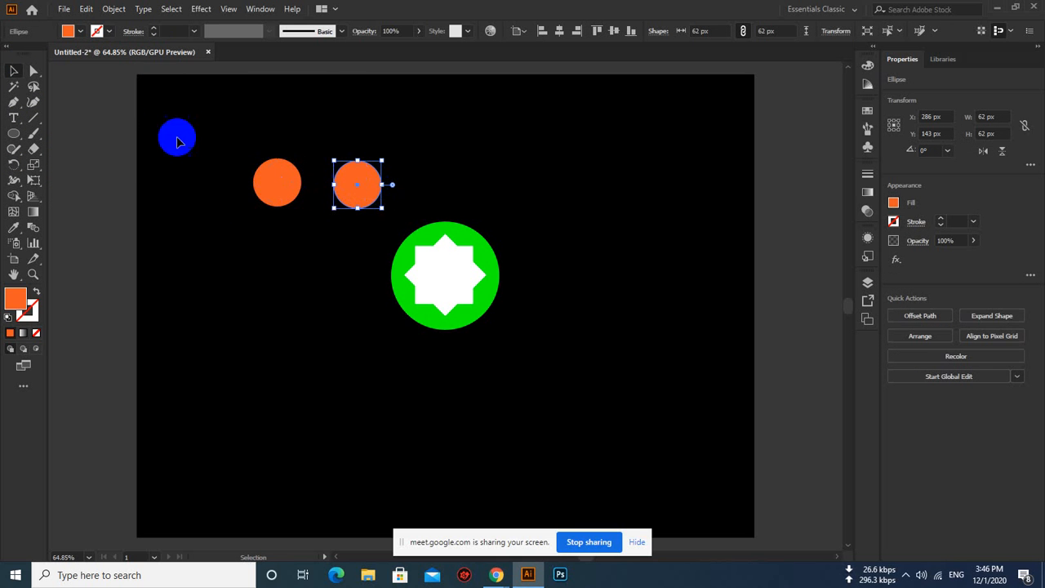
click(96, 33)
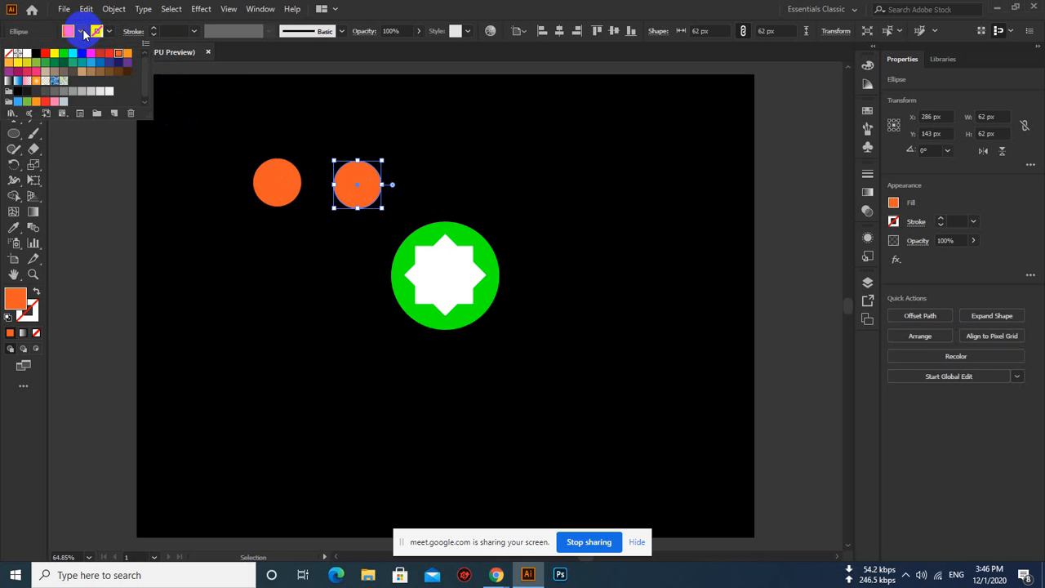
click(129, 54)
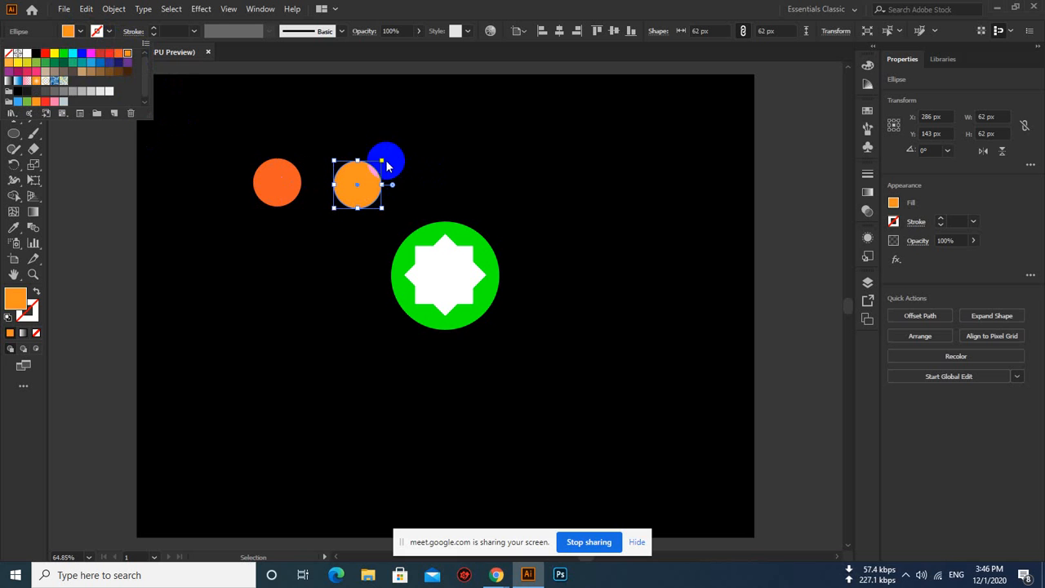
Shrink the lighter orange circle to about 54 px and centre it over the dark orange circle
click(381, 162)
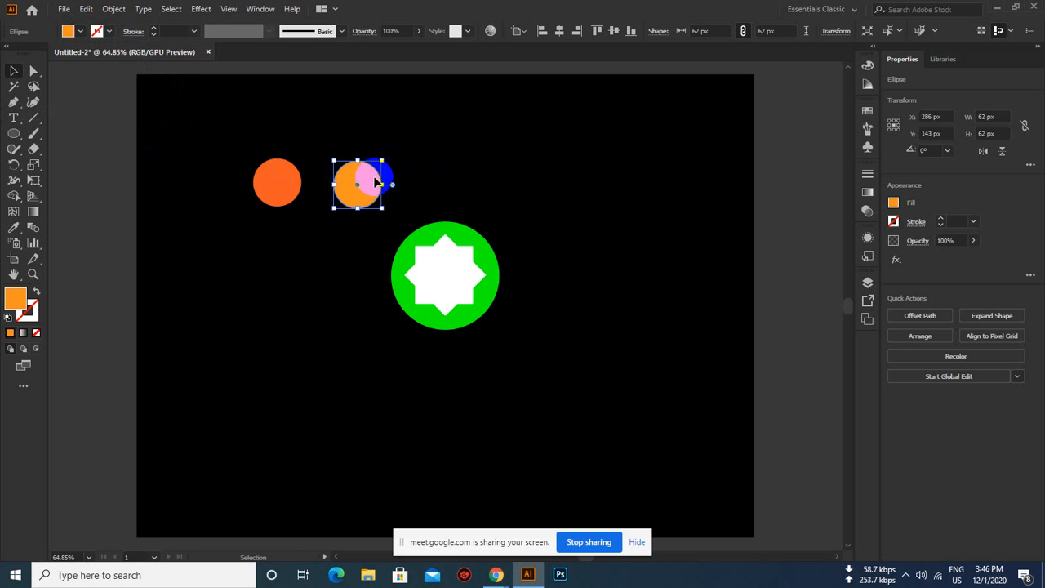
drag(382, 161, 377, 166)
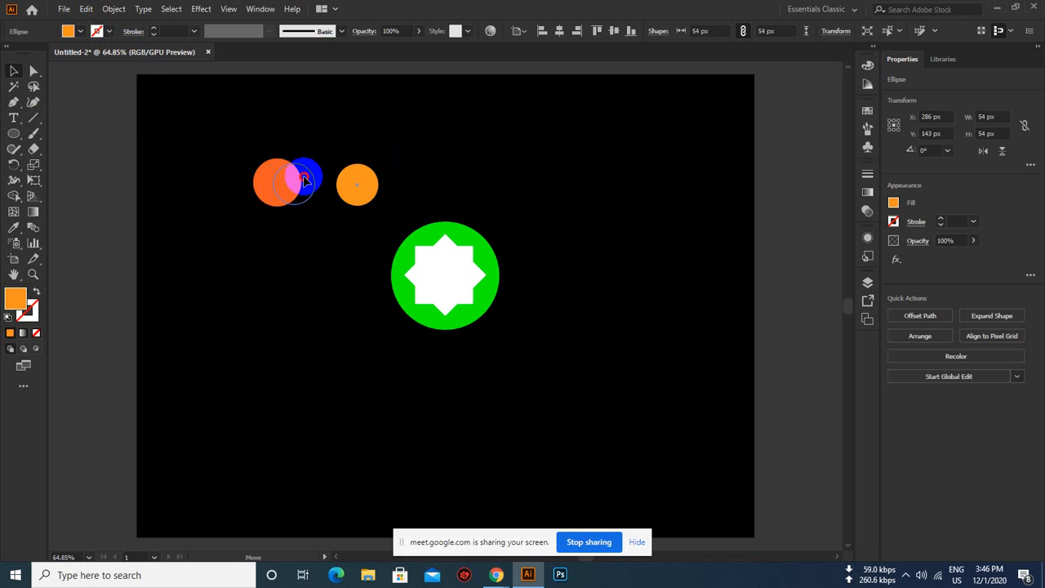
drag(287, 179, 287, 179)
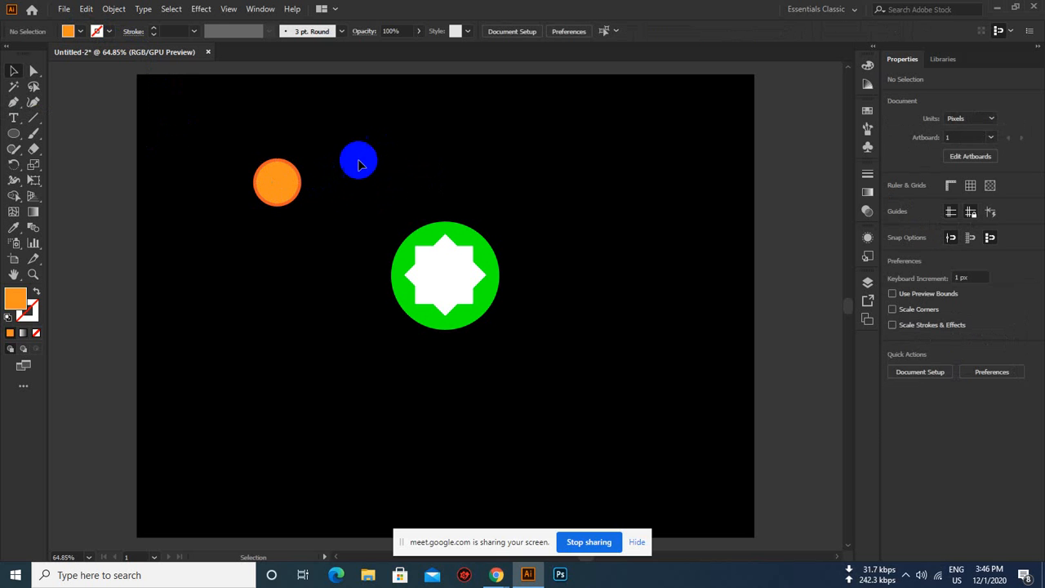
Group the two orange circles and centre the group on the white star, at about X 400, Y 261 px
drag(329, 145, 174, 223)
key(a)
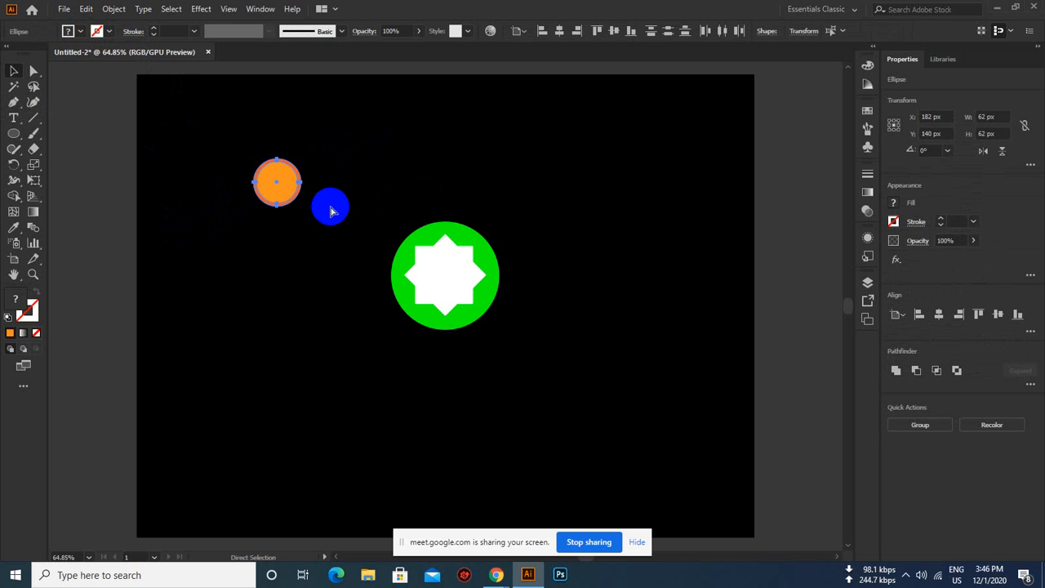
key(v)
drag(334, 210, 457, 279)
click(559, 30)
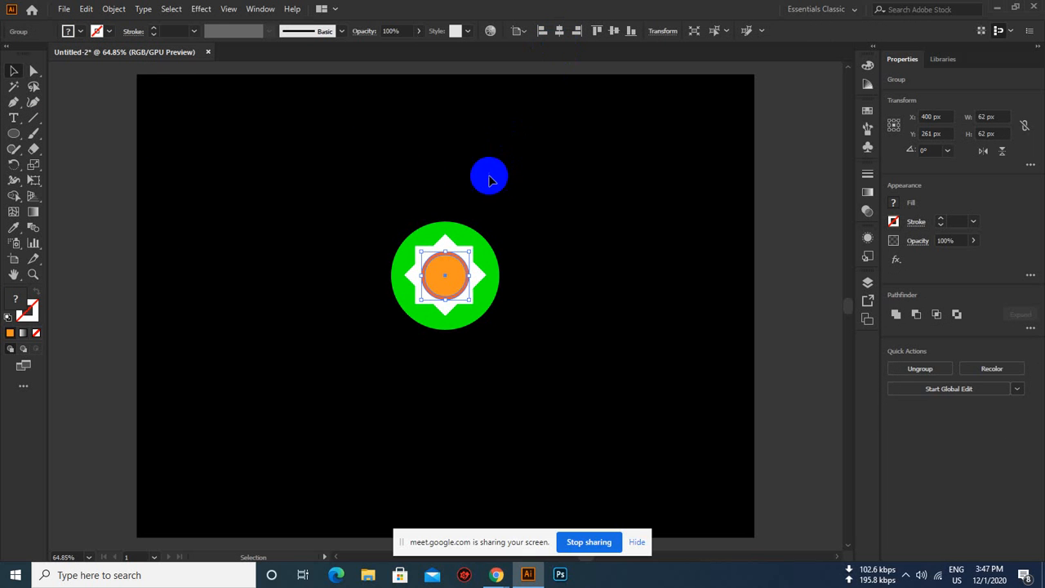
click(565, 213)
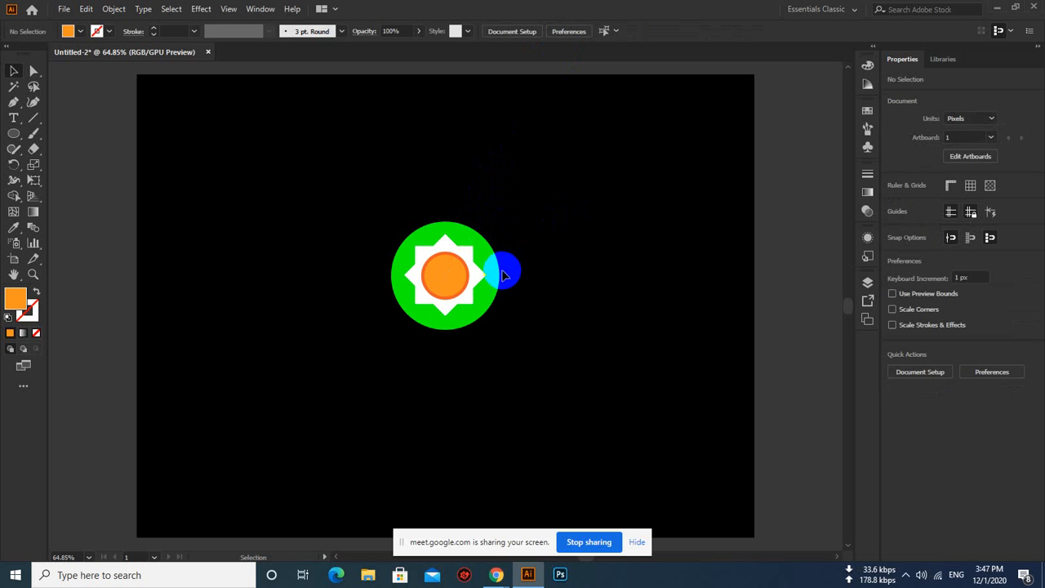
Create a three-point star with radii of 25 px and 50 px to the left of the green circle
click(502, 278)
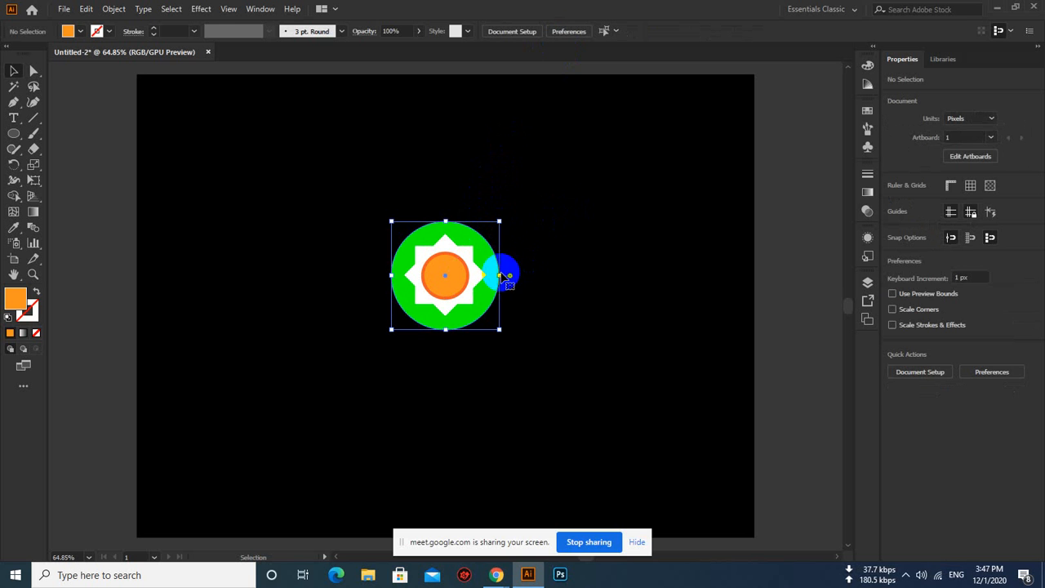
click(14, 134)
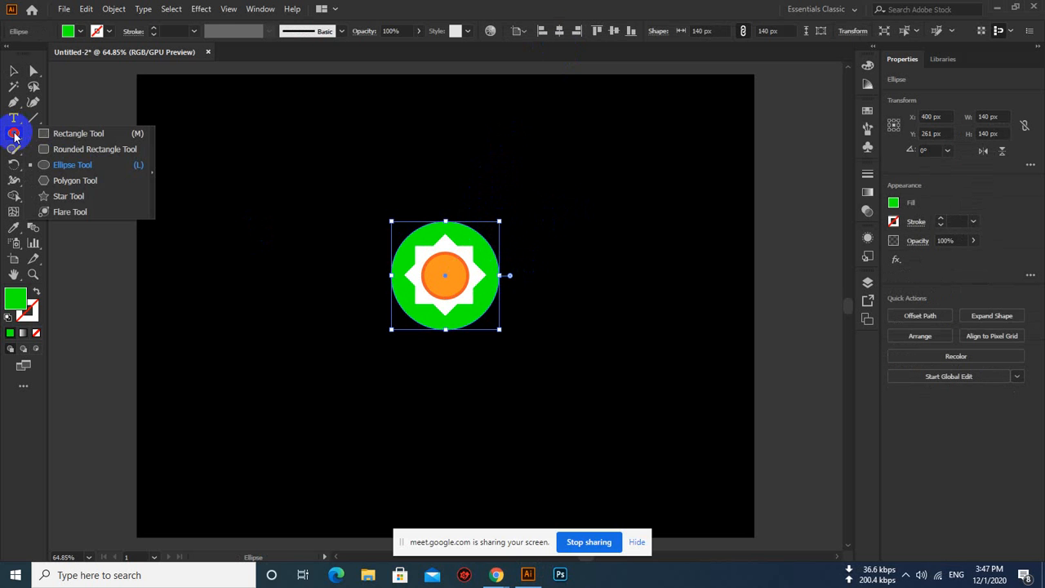
click(82, 197)
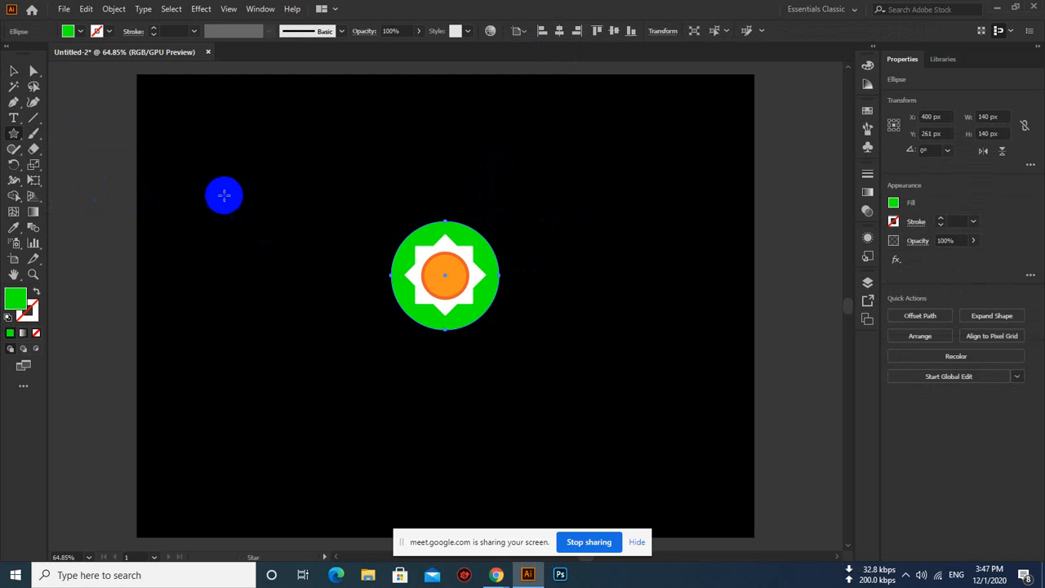
click(278, 220)
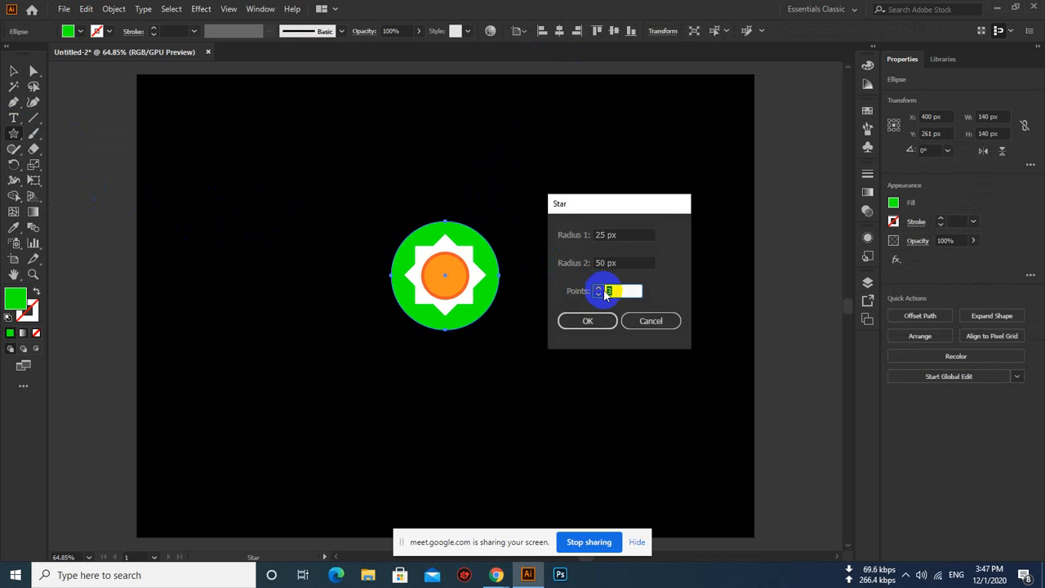
click(589, 321)
Rotate the green triangle to 270° so it points left and fill it with red
click(13, 71)
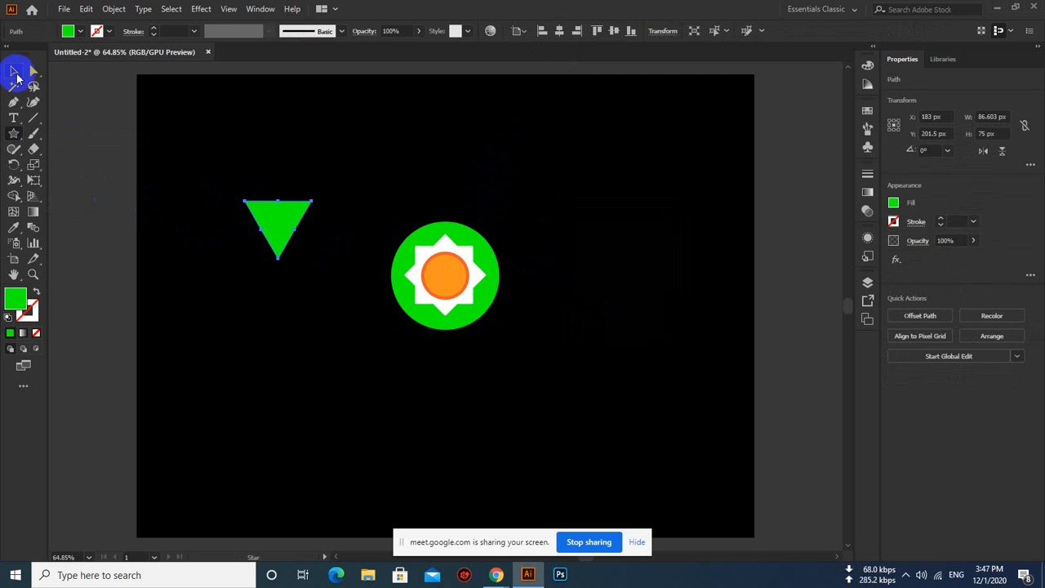
drag(320, 197, 327, 268)
click(80, 31)
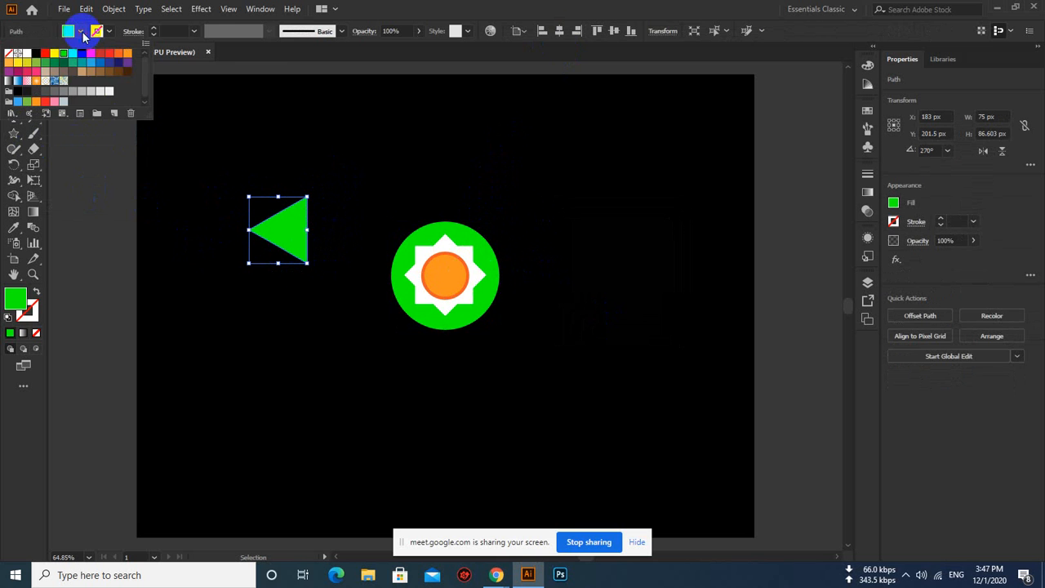
click(32, 42)
Move the red triangle to the green circle's right side so its tip slightly overlaps the circle's edge
drag(301, 197, 532, 278)
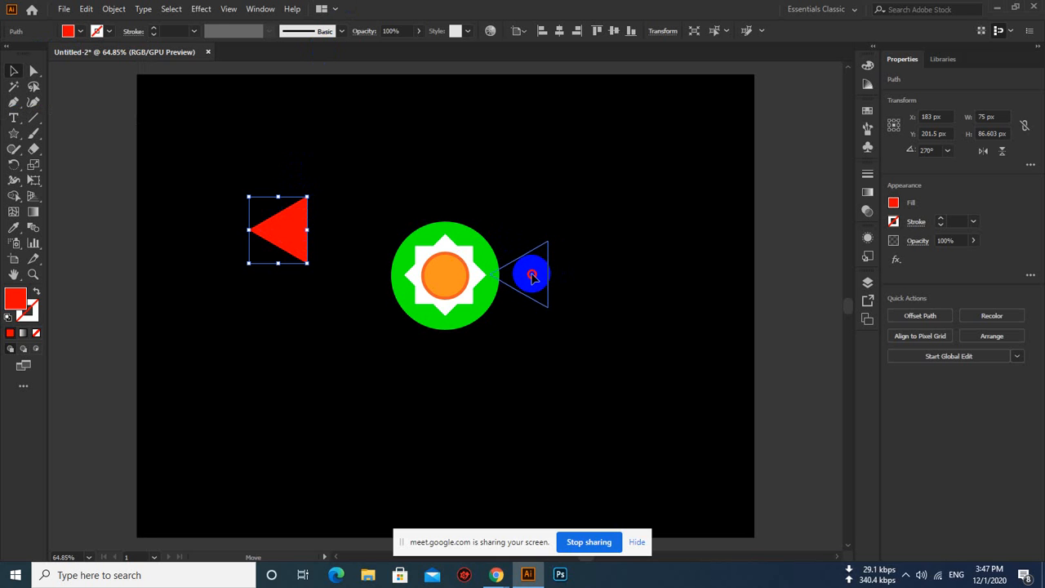
drag(531, 278, 531, 276)
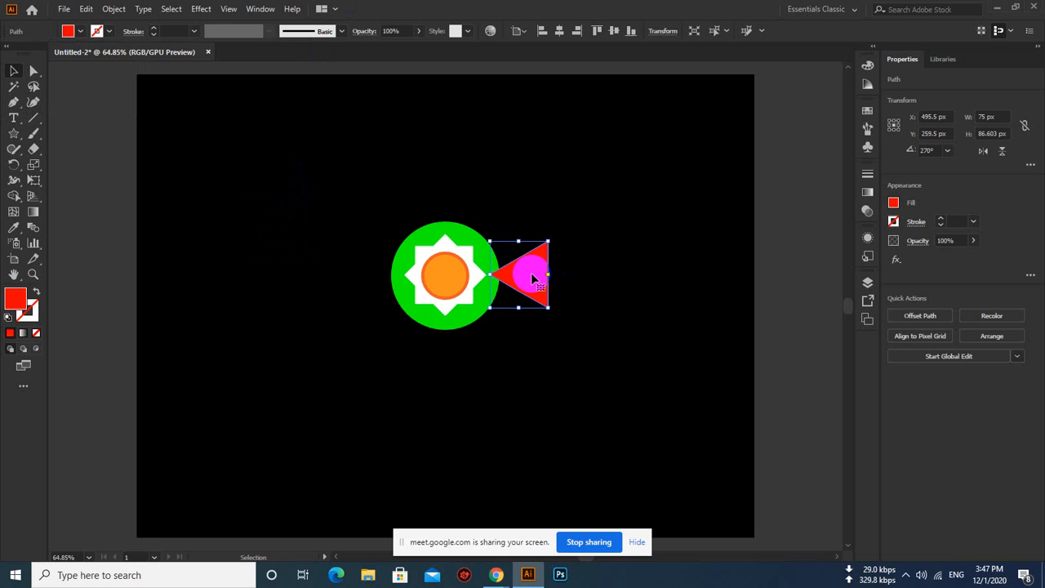
click(593, 258)
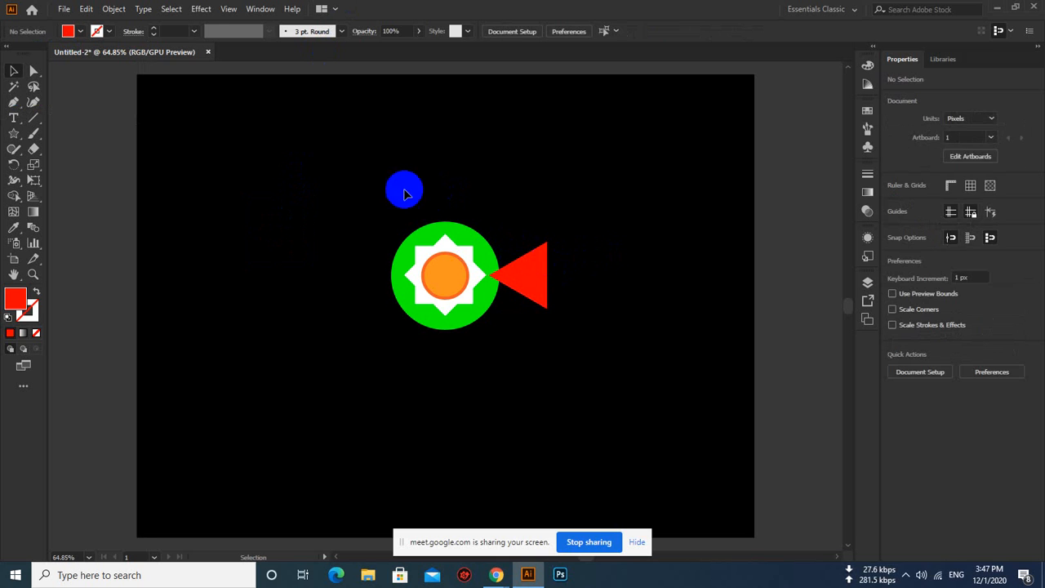
Use Shape Builder to remove the red triangle and its overlap with the green circle, cutting a pointed notch in the circle's right edge
drag(401, 187, 625, 316)
drag(15, 195, 70, 198)
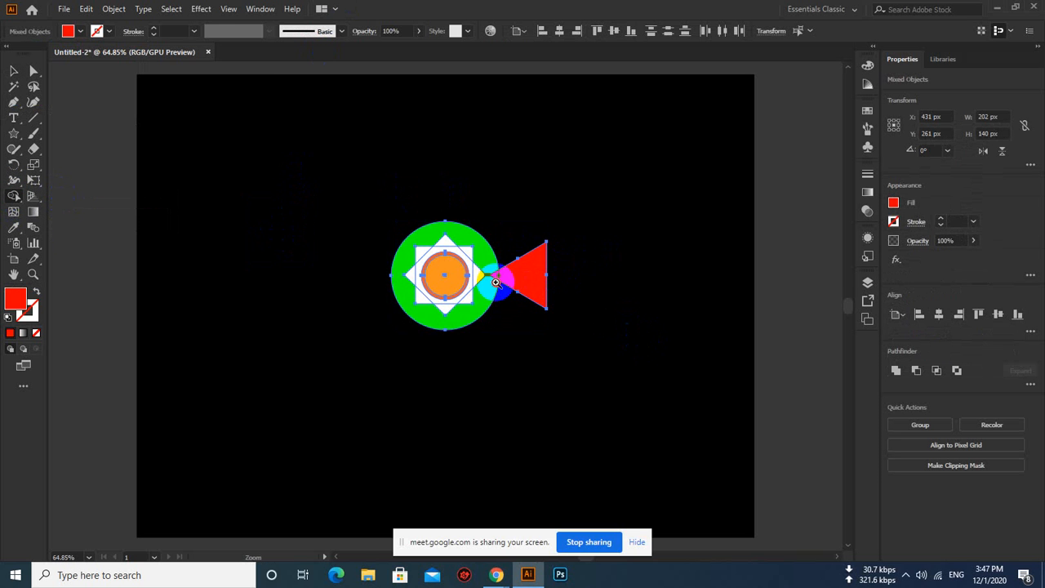
scroll(496, 282, up, 3)
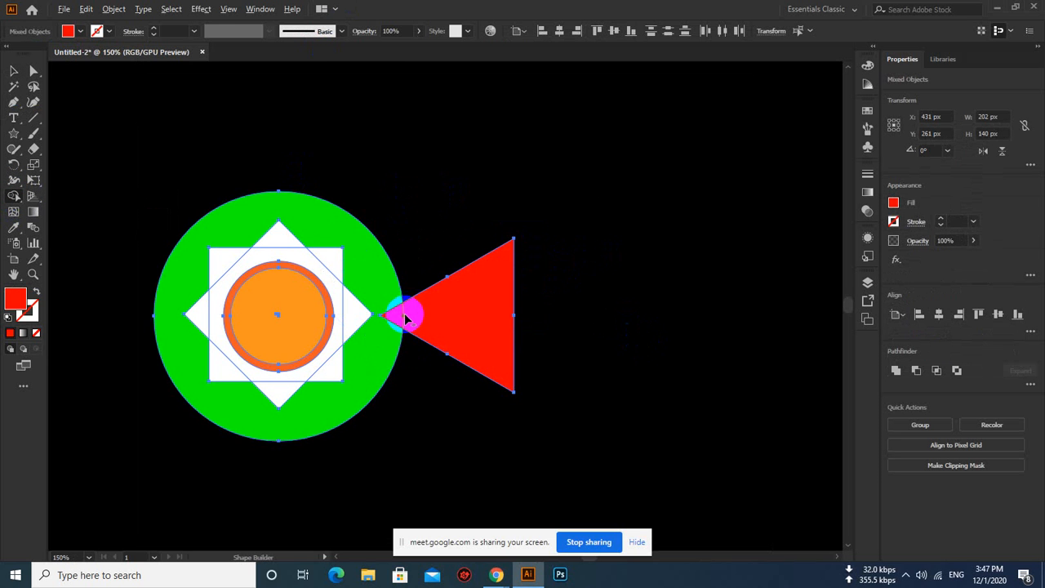
mouse_move(398, 316)
mouse_down()
mouse_move(432, 296)
mouse_move(464, 370)
mouse_up()
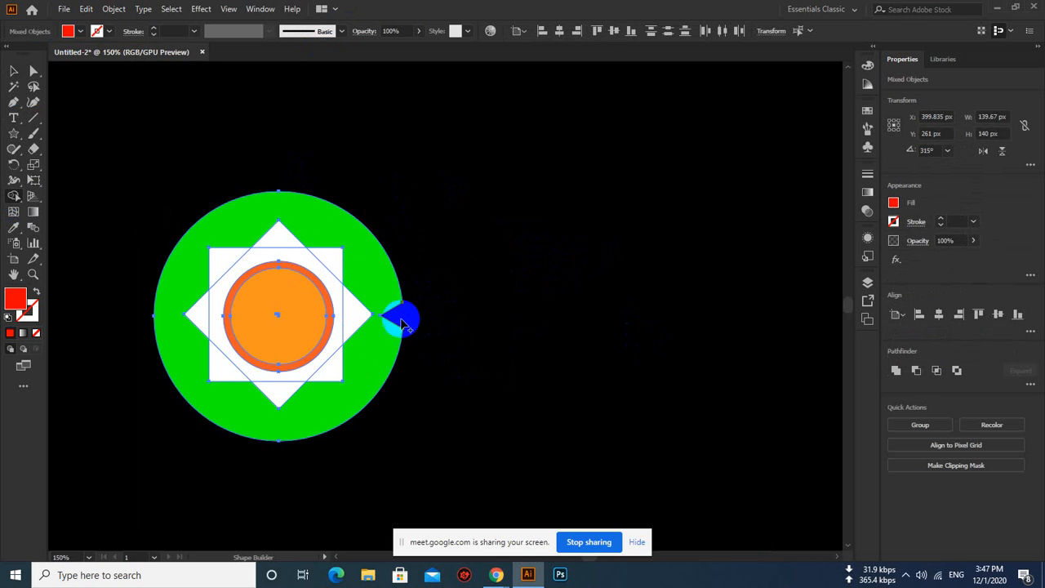
click(13, 73)
click(258, 132)
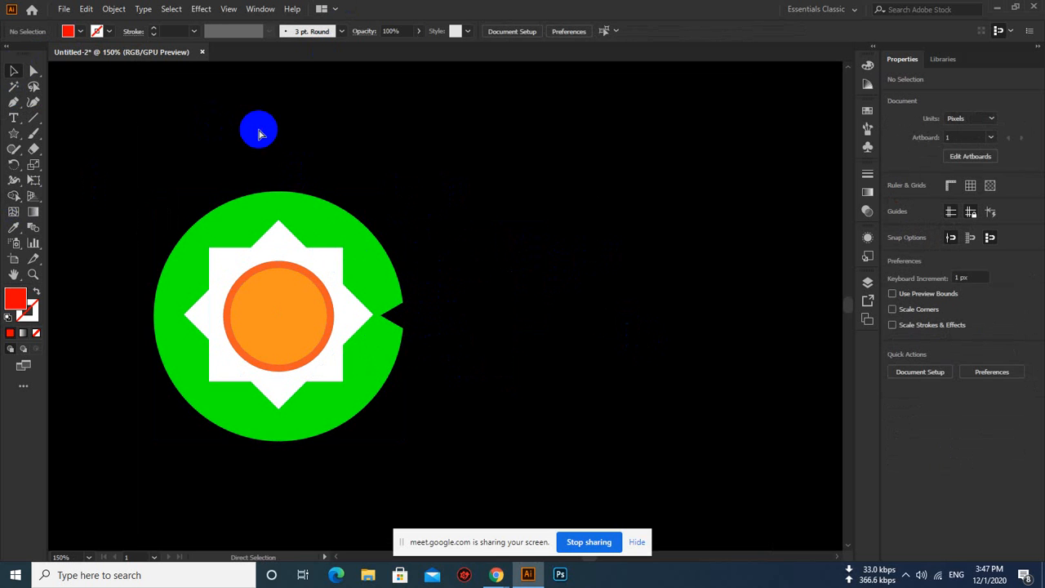
Add the point text "Flower Logo" above the artboard
key(ctrl+minus)
key(ctrl+minus)
key(ctrl+minus)
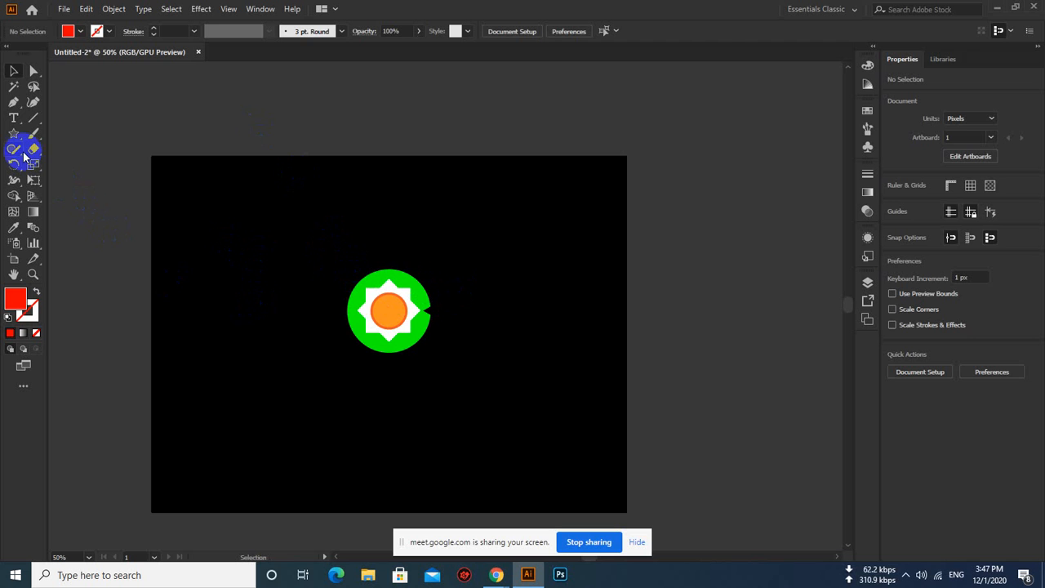
click(14, 118)
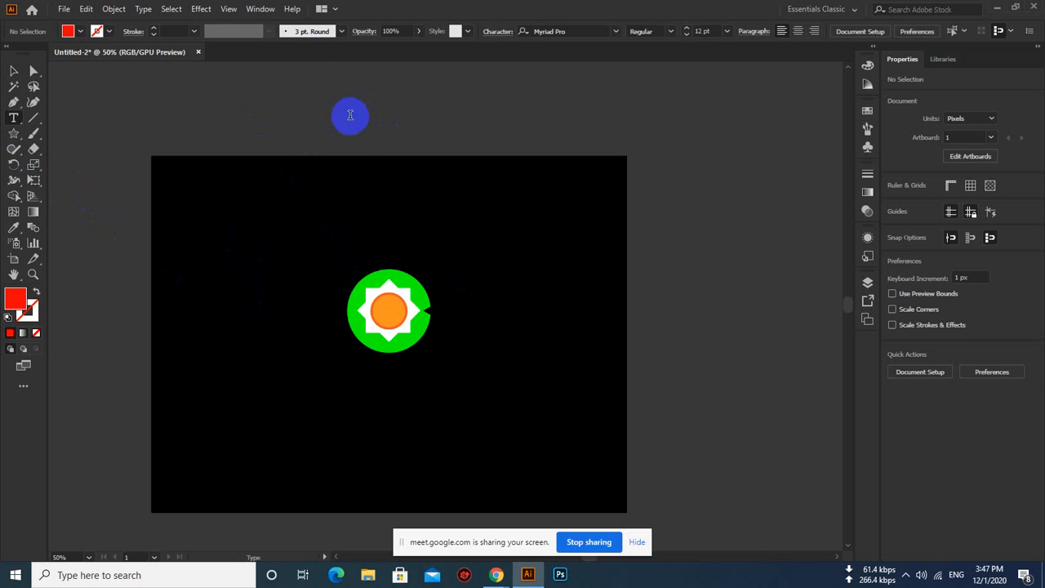
click(380, 115)
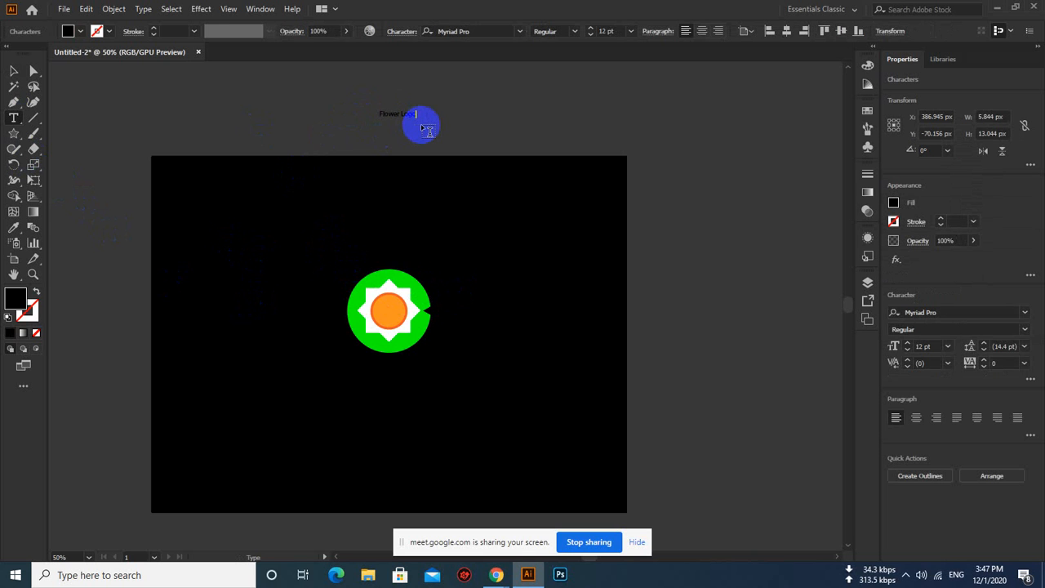
click(13, 71)
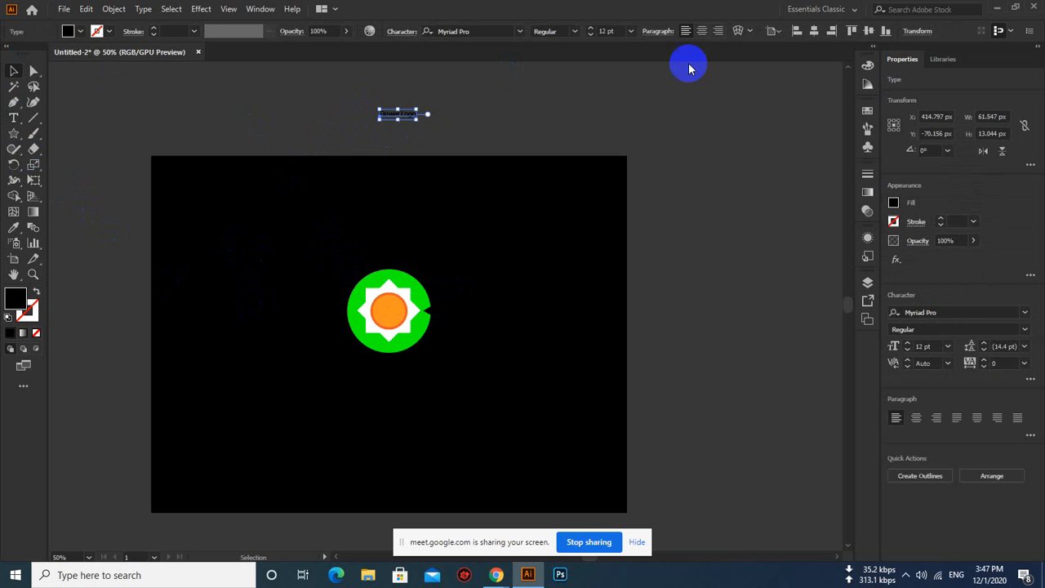
Set the "Flower Logo" text in the Nemesis font and enlarge it proportionally to about 65.75 pt
click(520, 31)
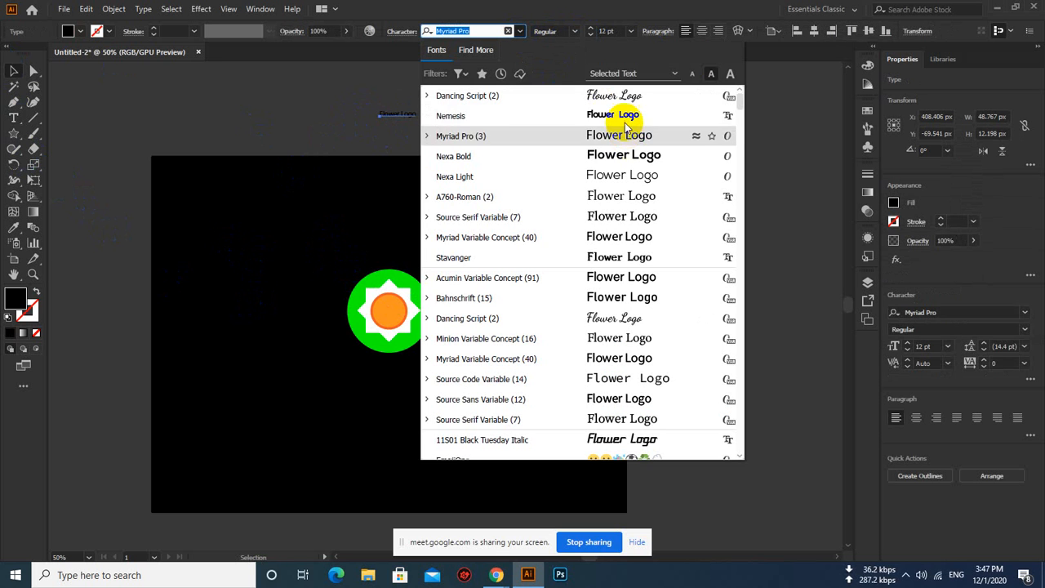
click(628, 123)
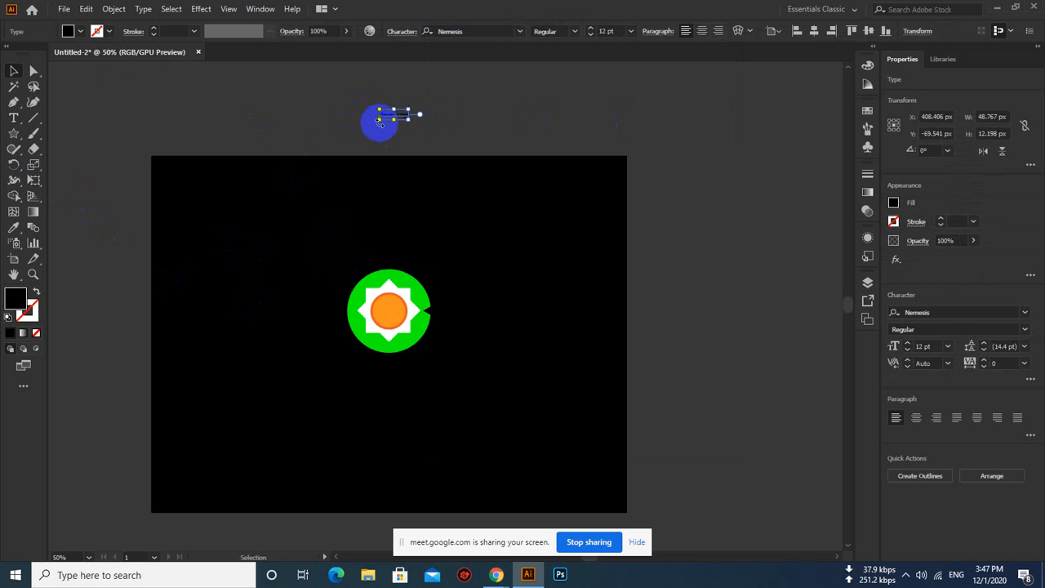
drag(409, 111, 474, 96)
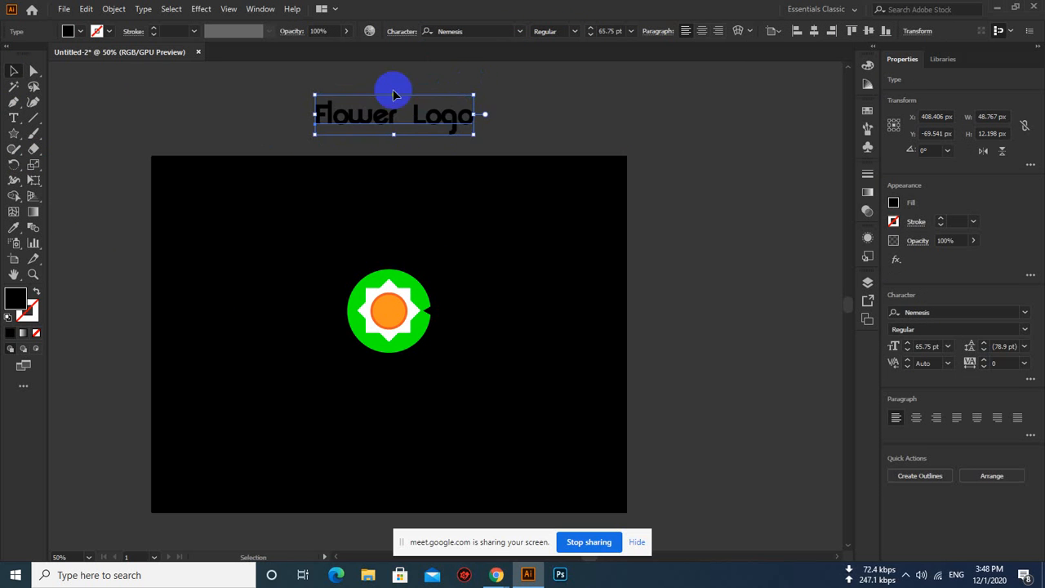
Try white and several grey swatches on the "Flower Logo" text and fill it with light grey E6E6E6
click(80, 31)
click(27, 53)
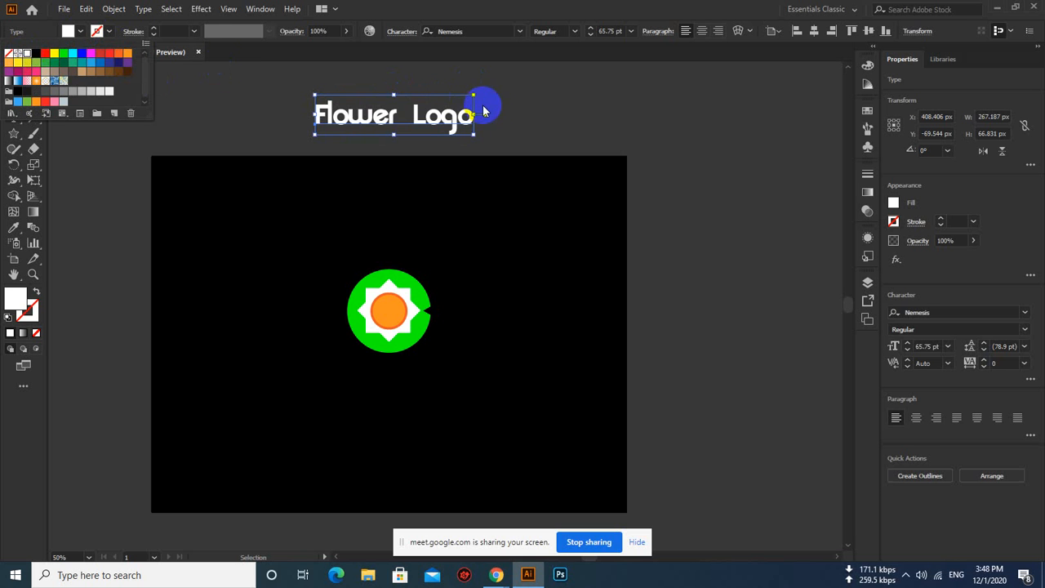
click(90, 93)
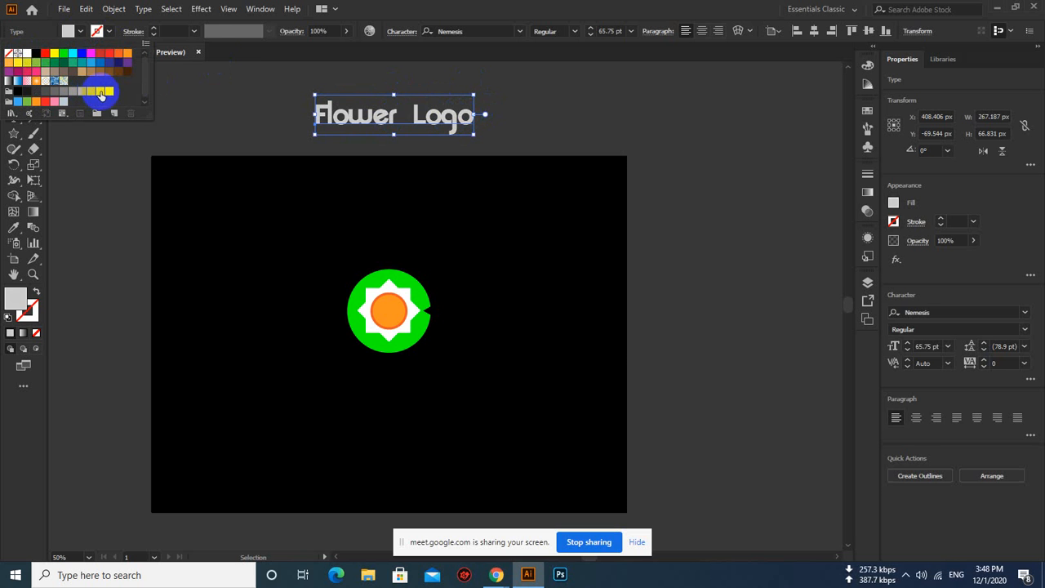
click(85, 94)
click(101, 93)
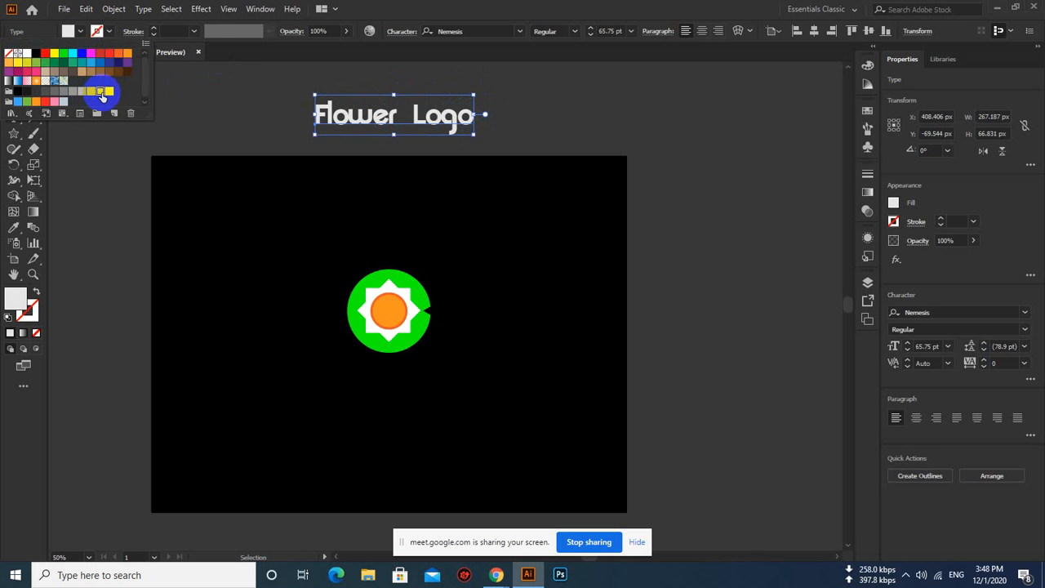
click(108, 94)
click(91, 94)
click(83, 93)
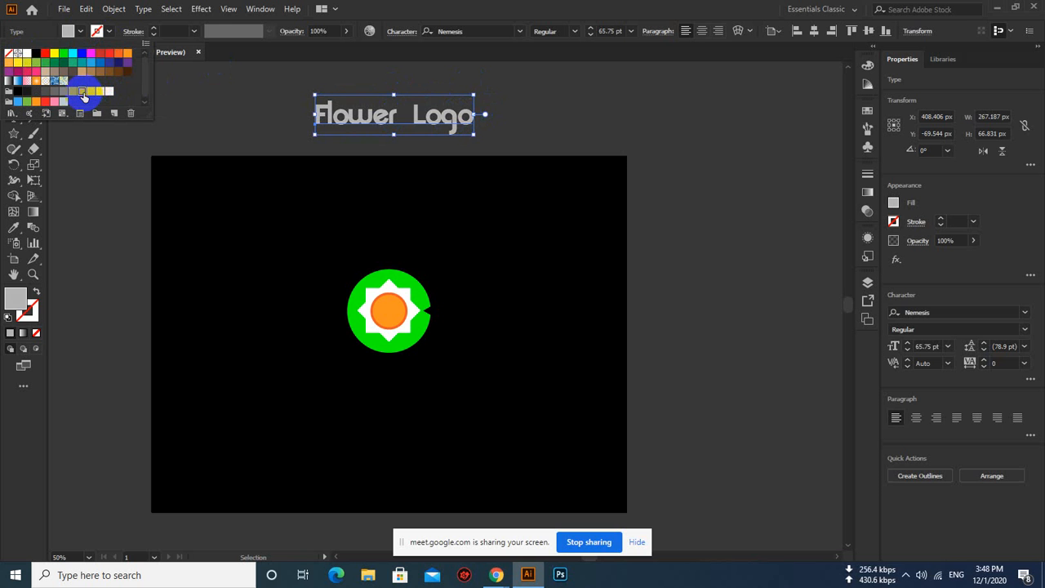
click(99, 94)
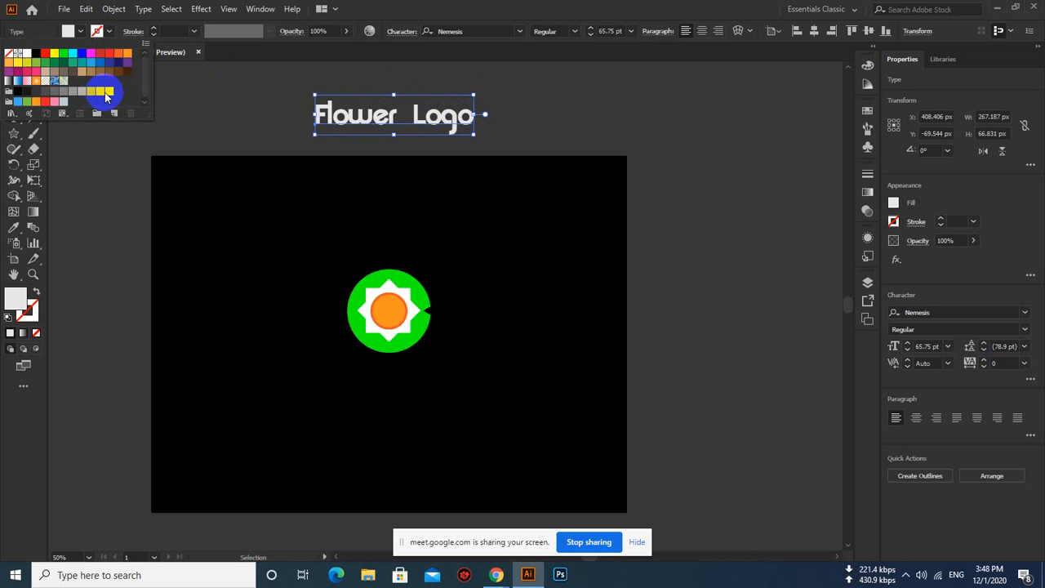
click(98, 93)
click(91, 92)
click(101, 93)
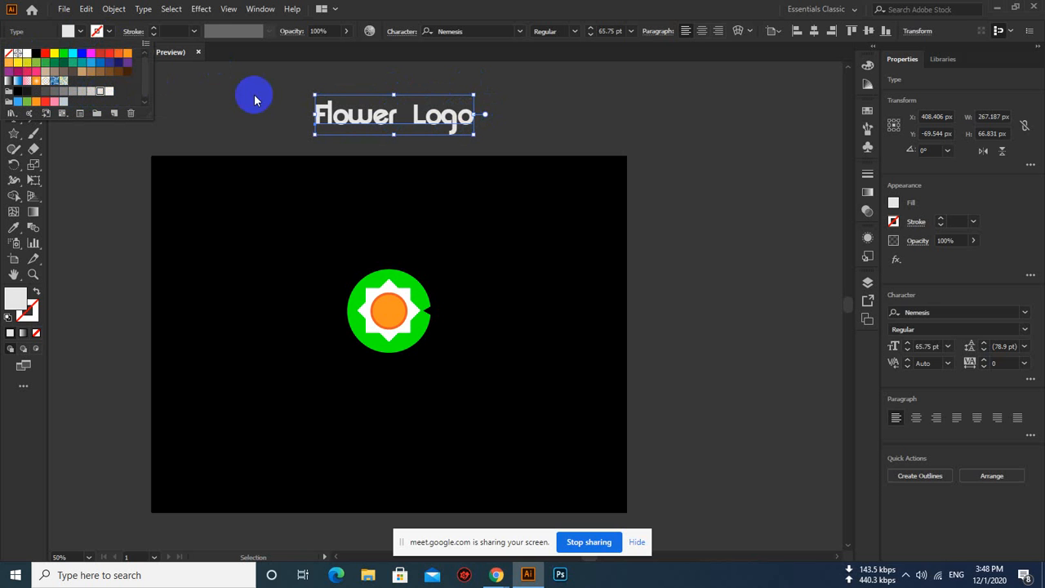
Place the "Flower Logo" text just below the green circle, at about X 409, Y 367 px, and change its font to Dancing Script
click(436, 123)
drag(448, 115, 449, 385)
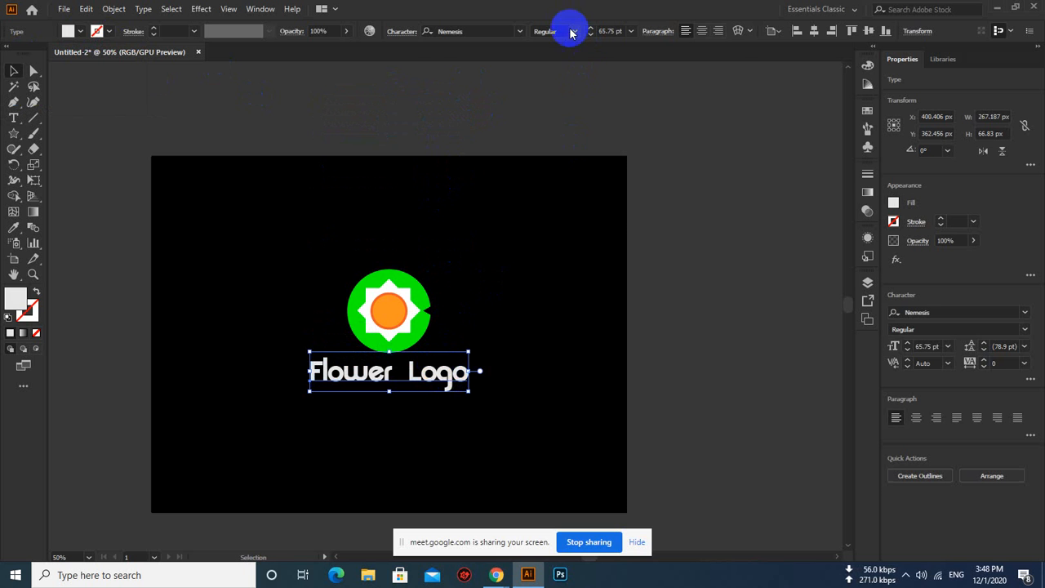
click(520, 32)
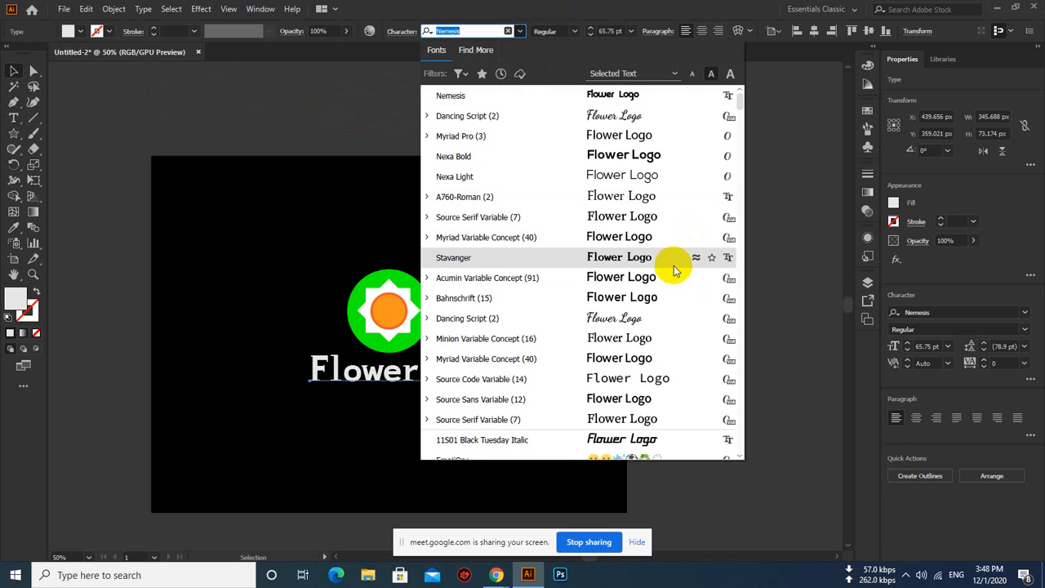
click(644, 316)
click(478, 382)
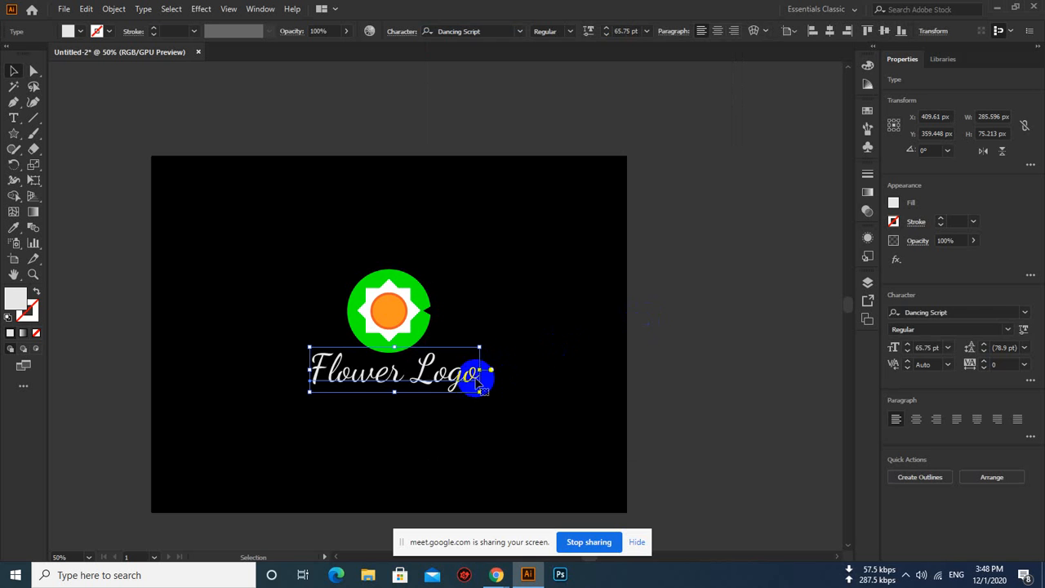
click(685, 339)
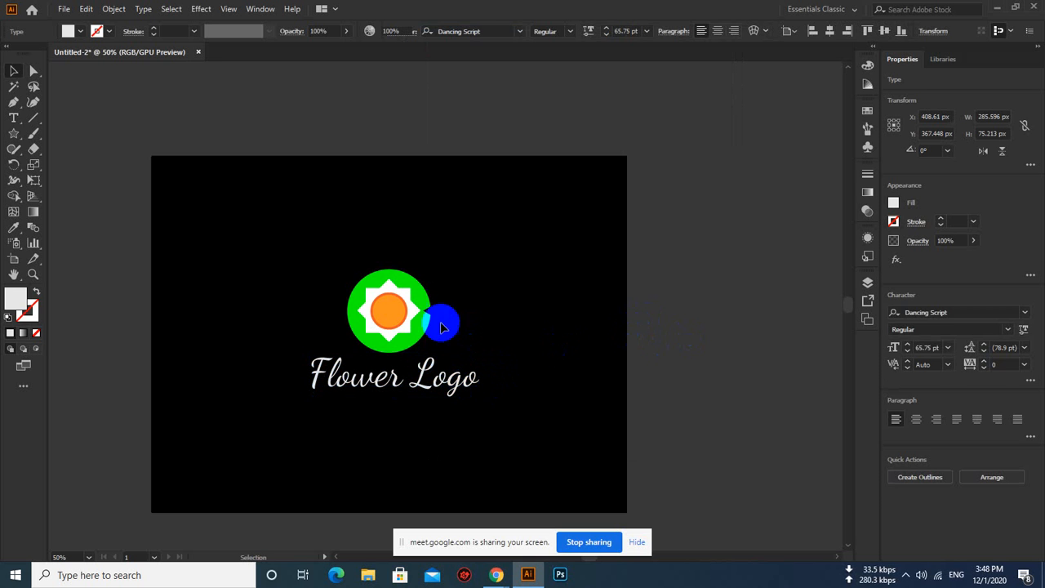
Apply the Drop Shadow graphic style to the white eight-pointed star group
click(419, 319)
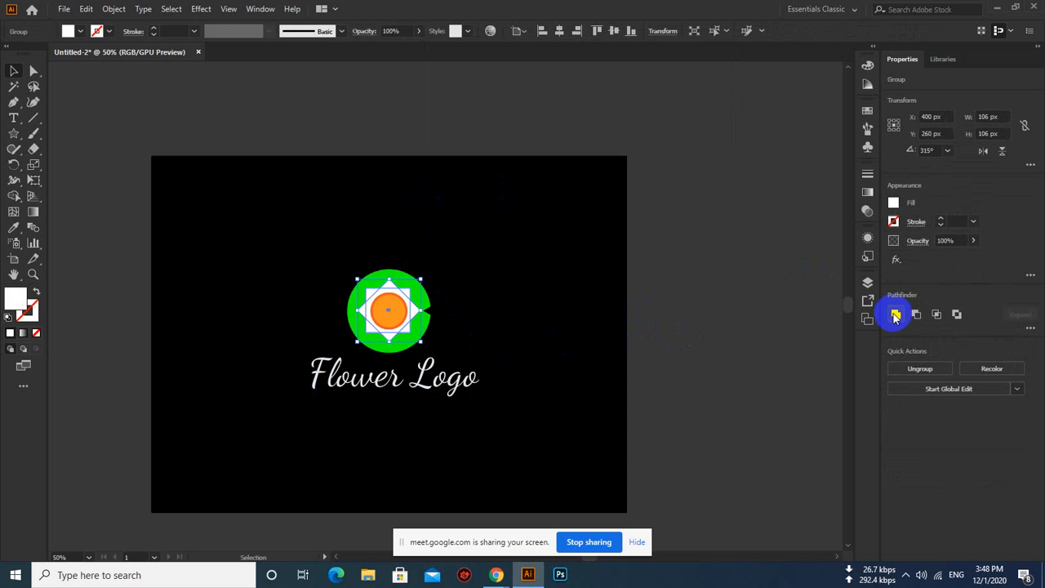
click(873, 49)
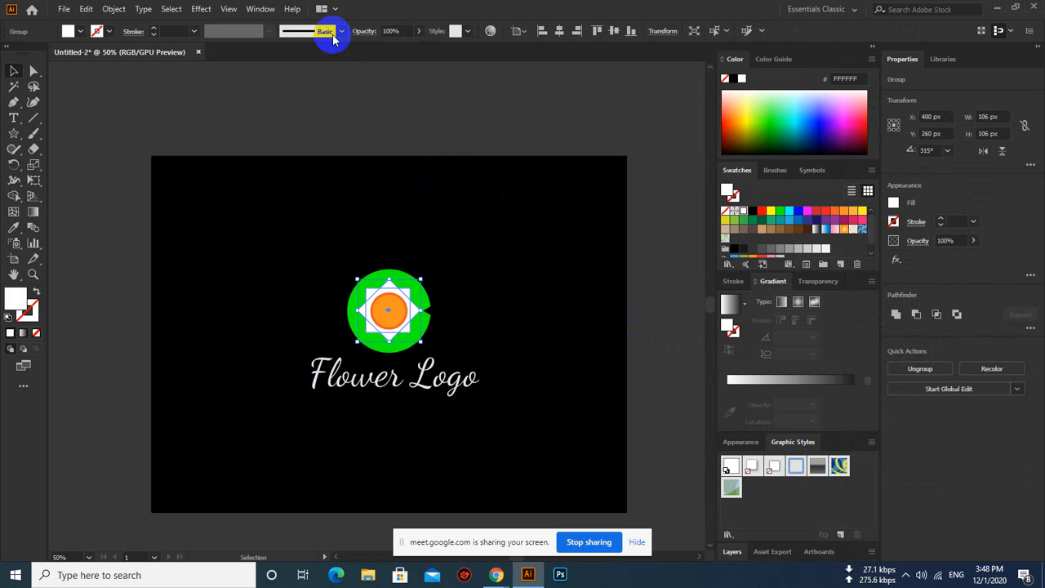
click(260, 9)
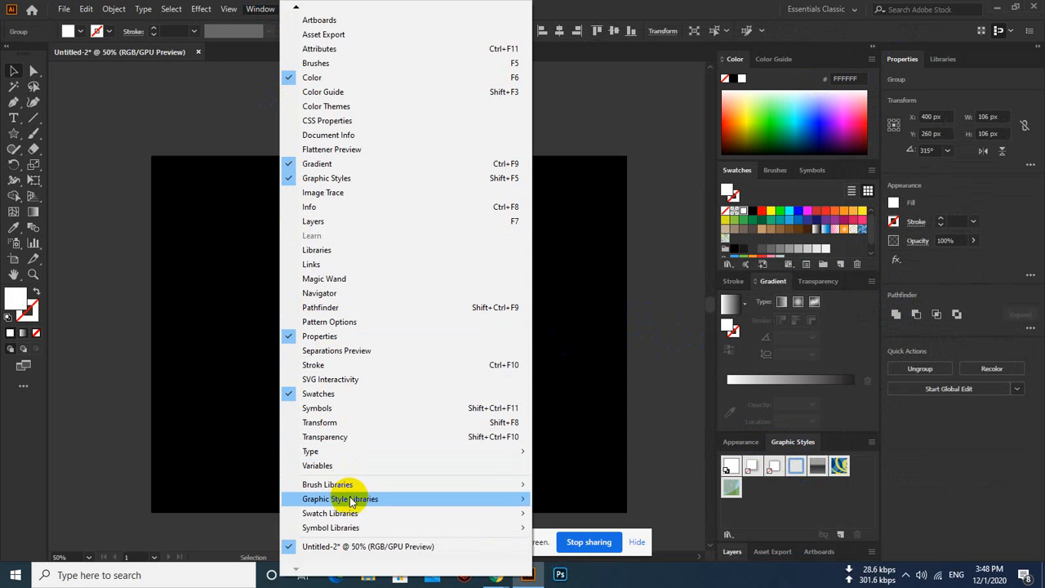
mouse_move(363, 499)
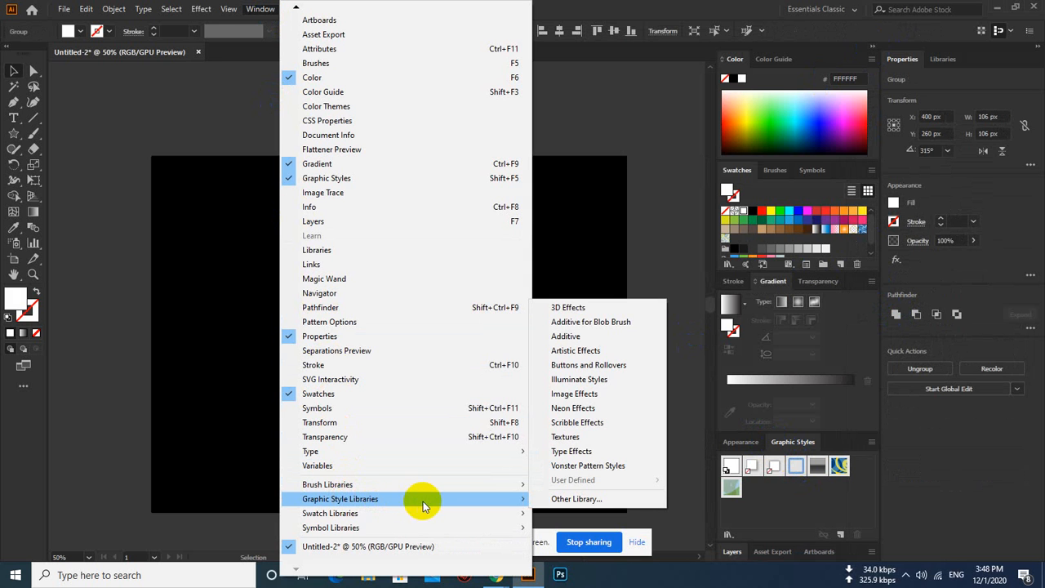
click(677, 250)
click(413, 313)
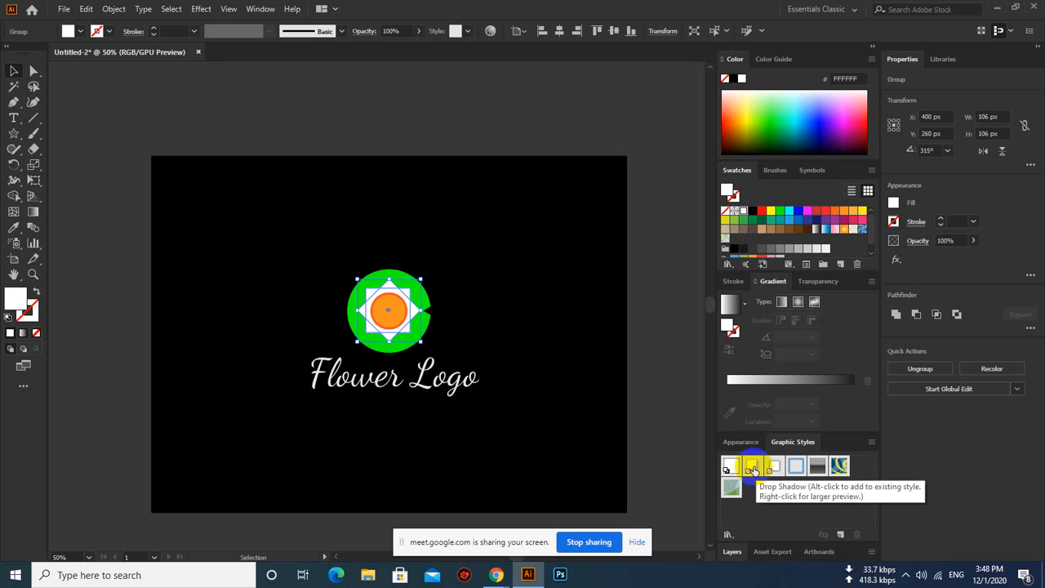
click(774, 470)
click(572, 135)
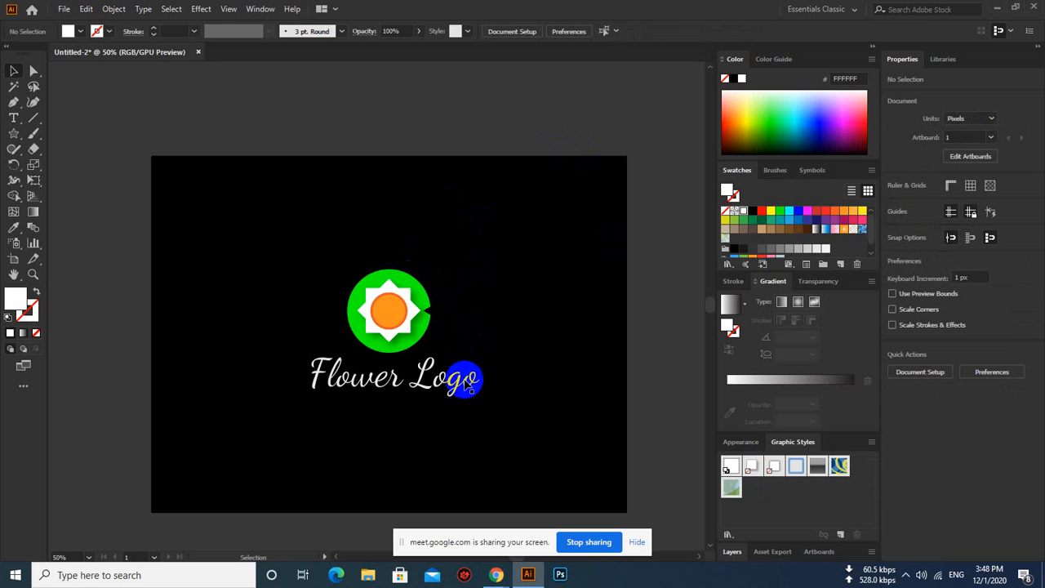
click(467, 374)
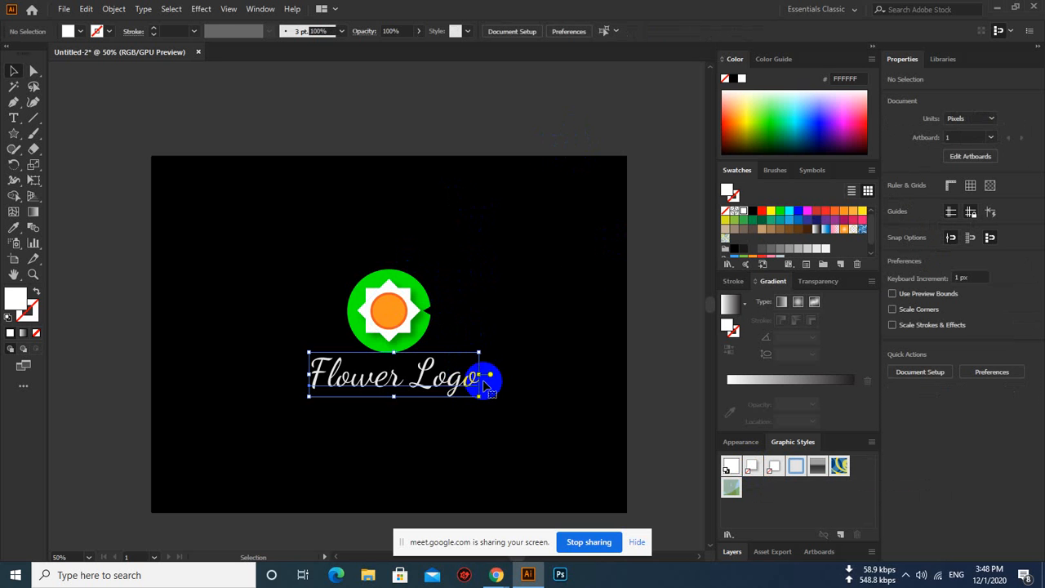
click(570, 91)
scroll(422, 307, up, 1)
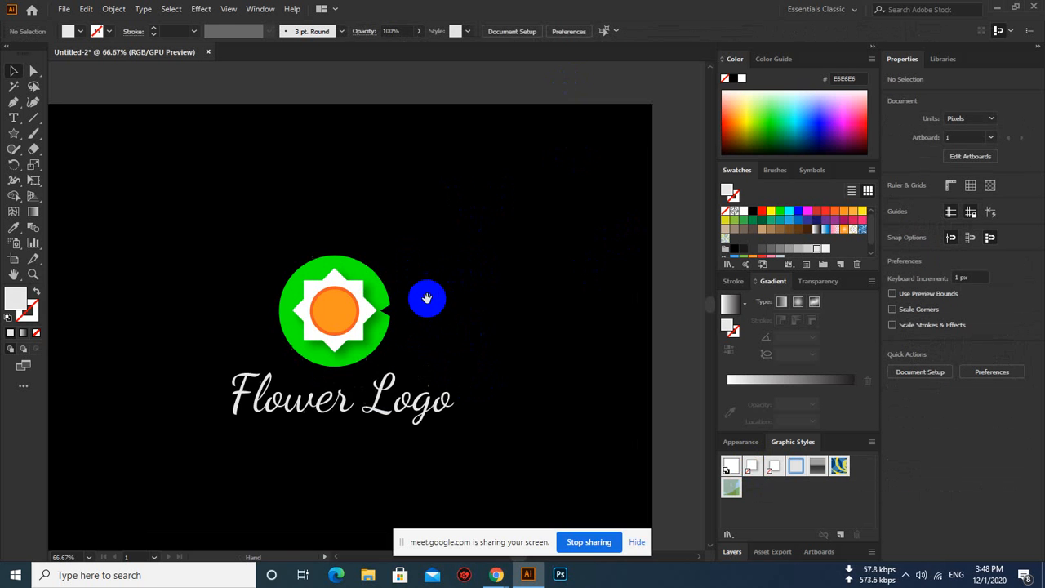
drag(431, 286, 475, 236)
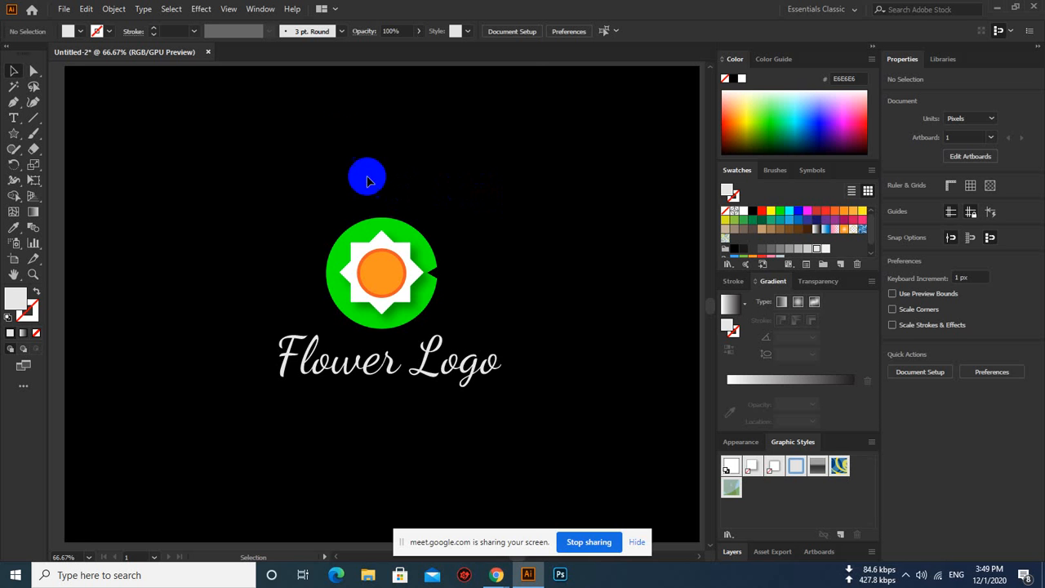
View the 3D Effects graphic style library and close it
click(260, 9)
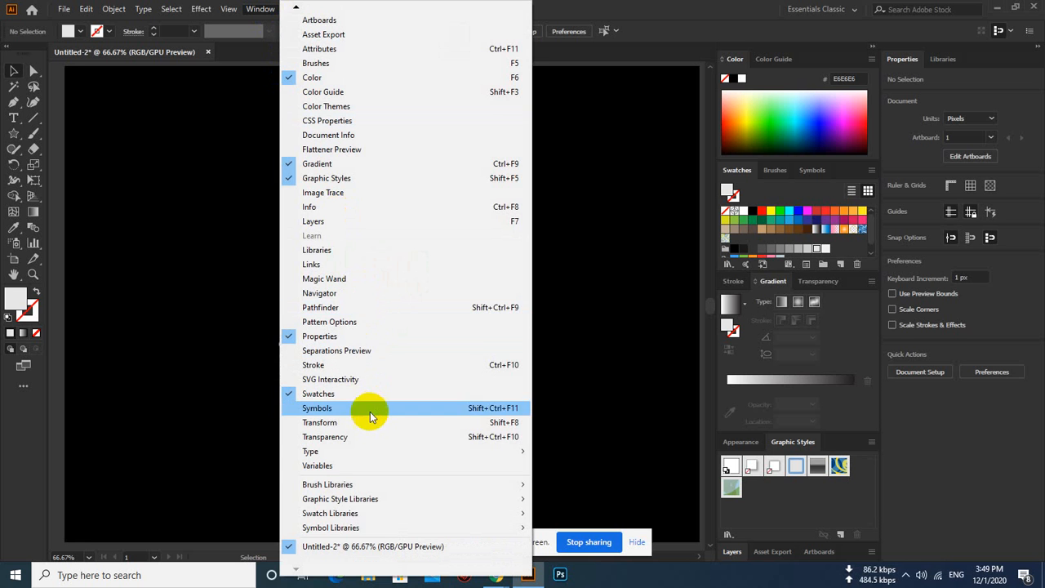
mouse_move(342, 515)
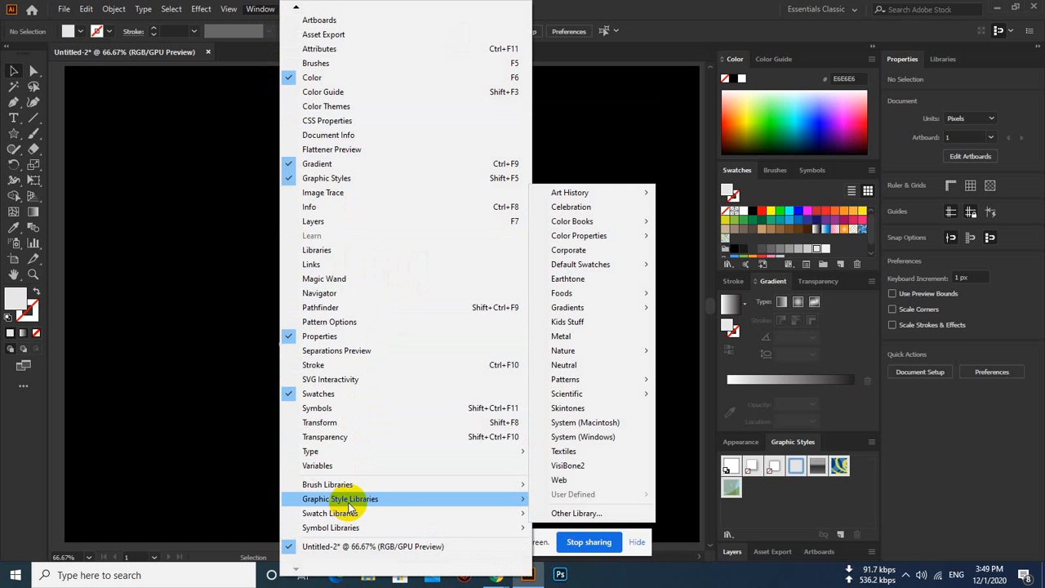
mouse_move(366, 500)
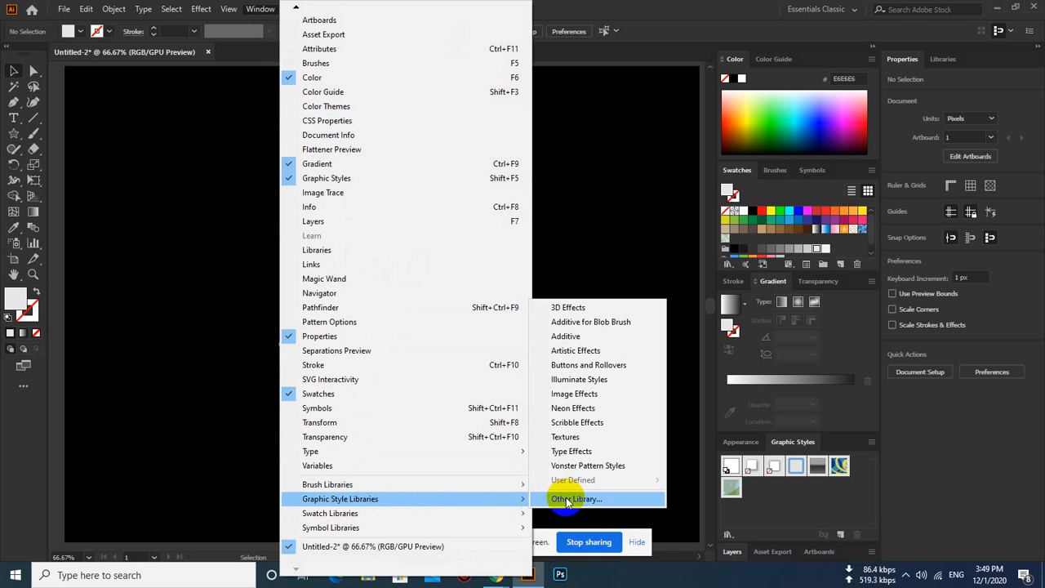
click(601, 309)
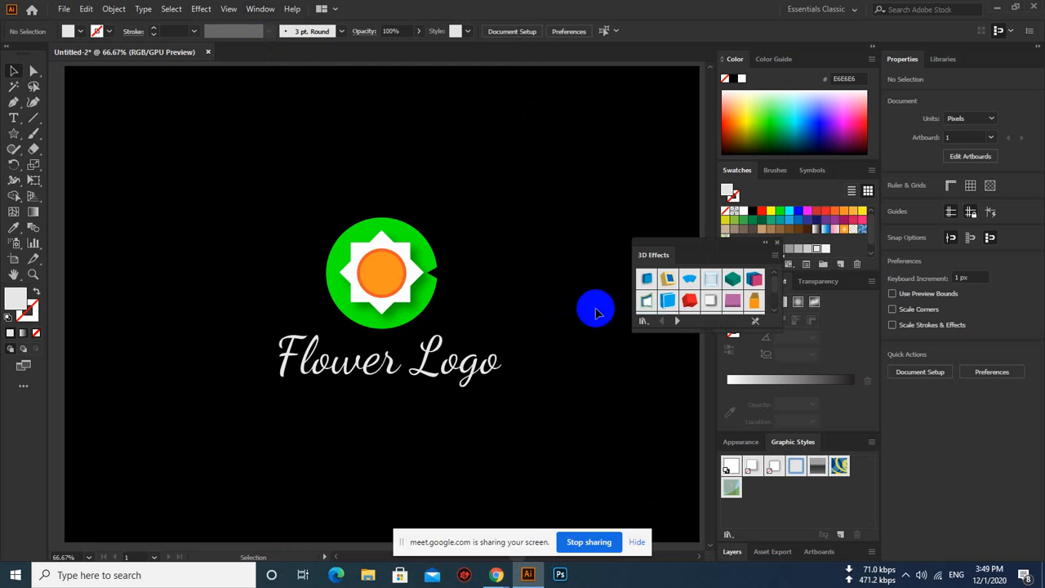
click(780, 241)
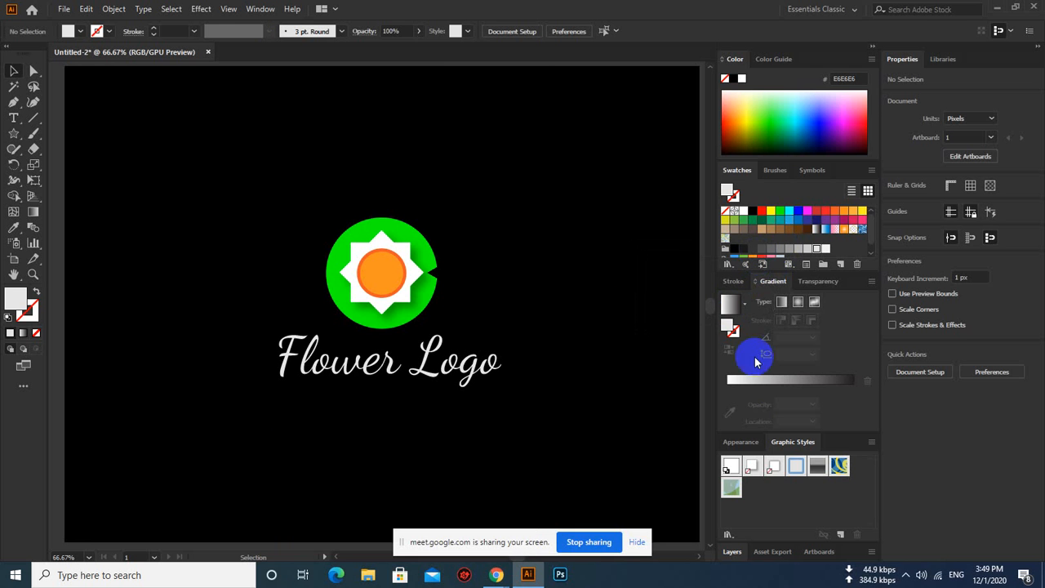
click(873, 47)
click(871, 47)
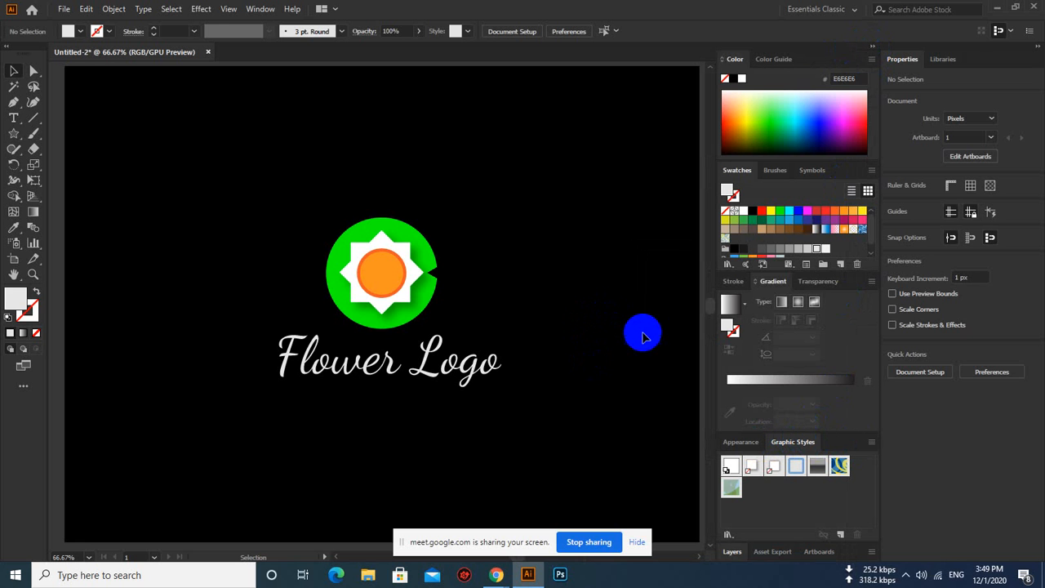
click(796, 466)
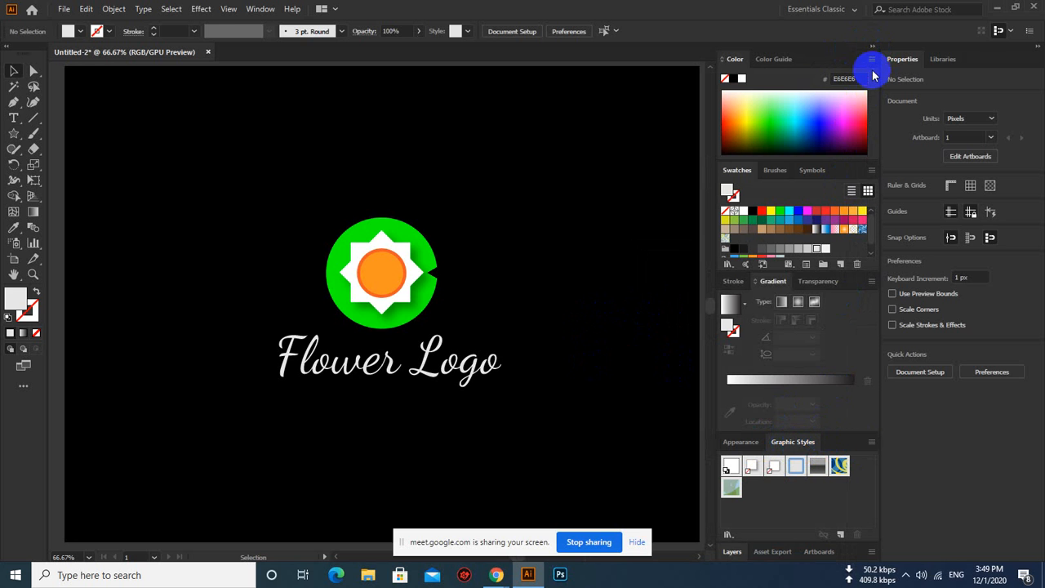
click(871, 48)
click(871, 48)
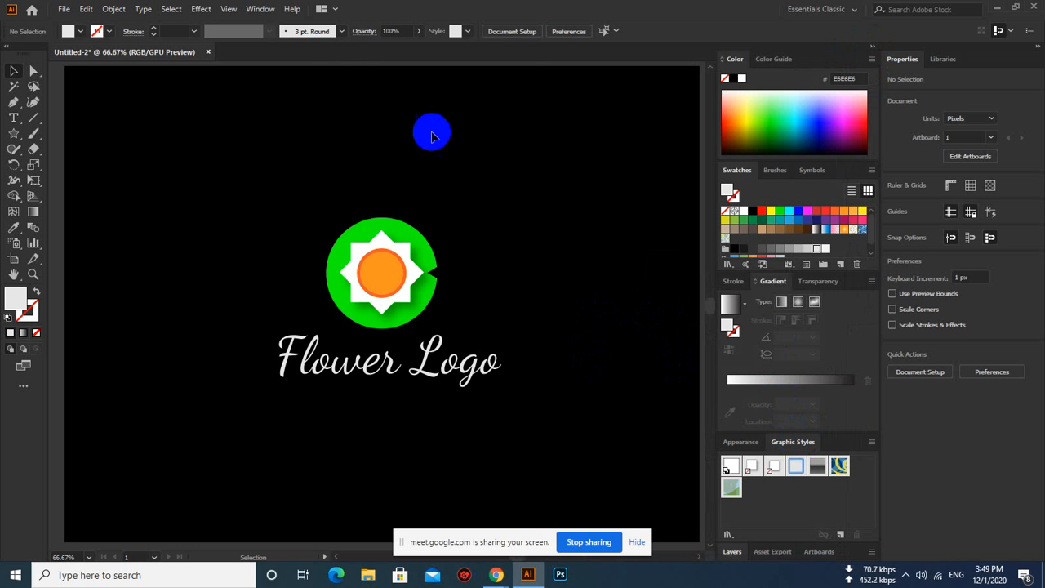
Reopen the 3D Effects graphic style library, look through its styles and close it
click(269, 9)
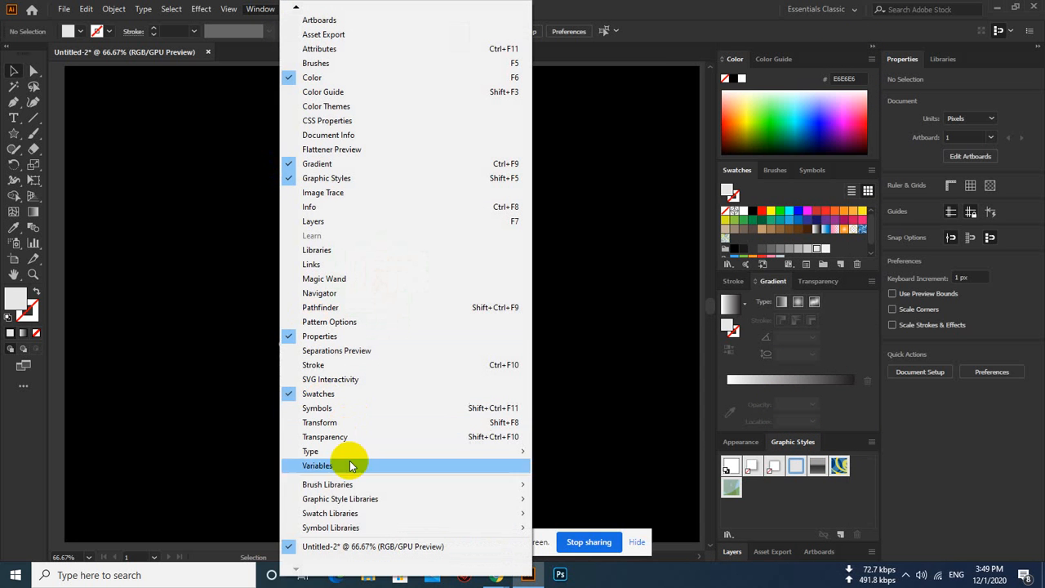
mouse_move(352, 512)
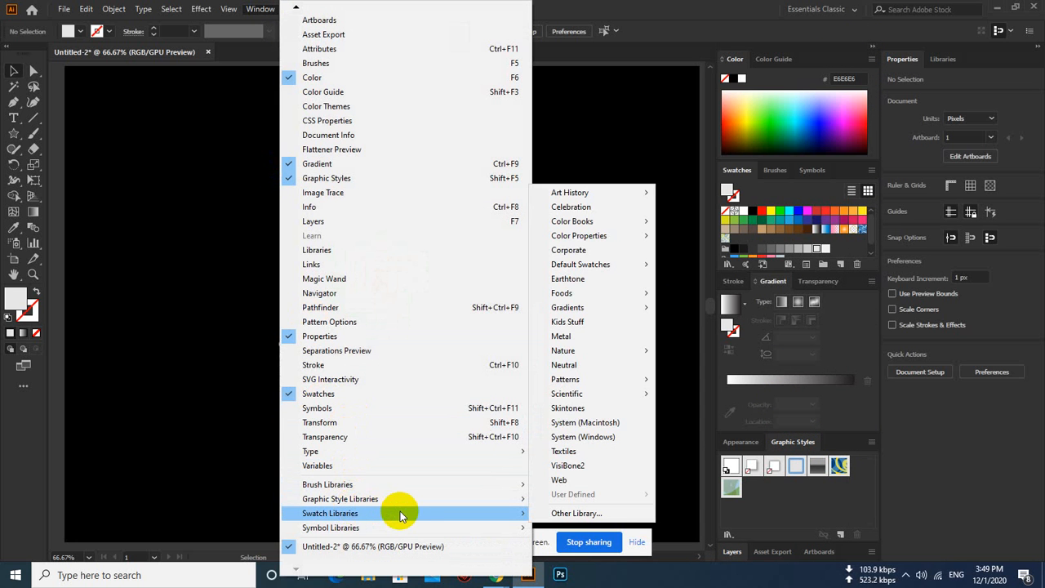
mouse_move(400, 505)
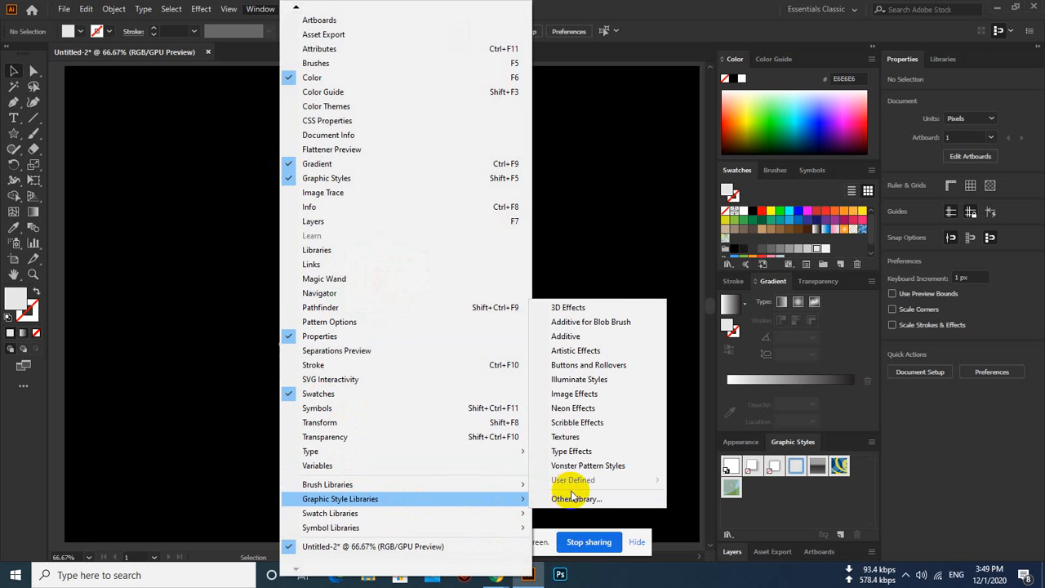
click(614, 310)
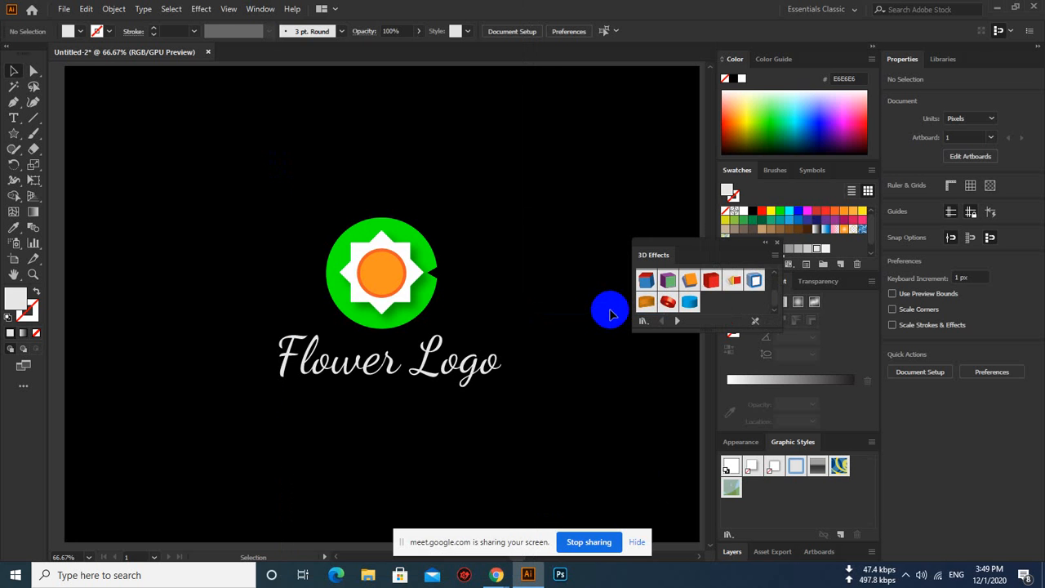
drag(777, 307, 780, 253)
click(780, 248)
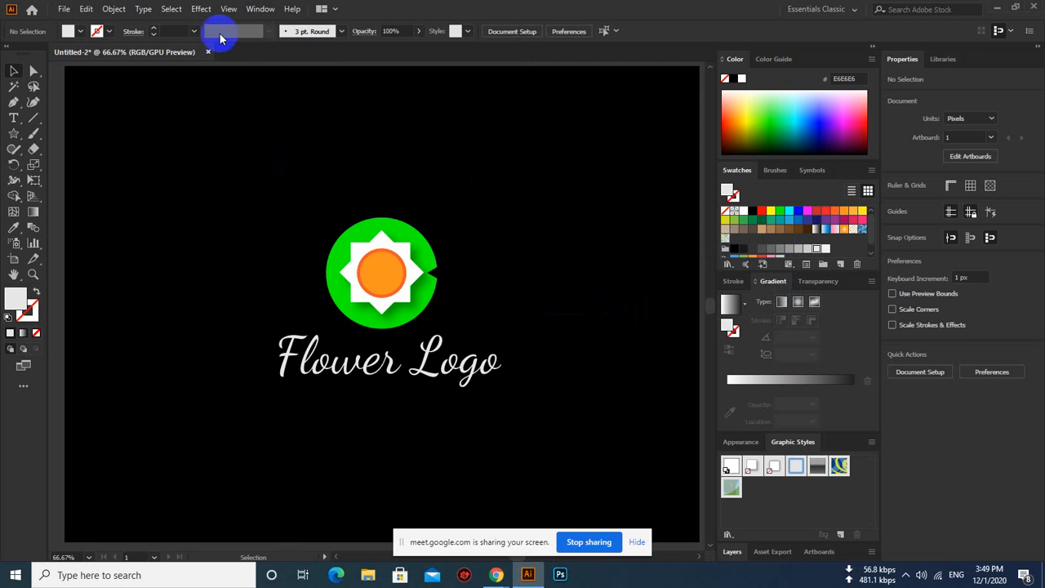
View the 3D Extrude & Bevel effect options and close them without applying the effect
click(201, 9)
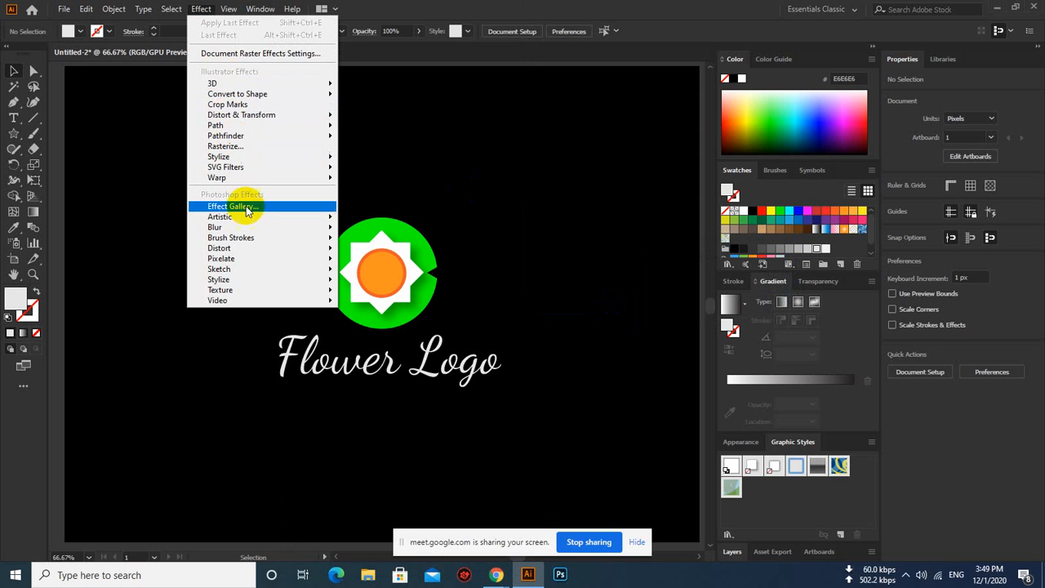
mouse_move(250, 219)
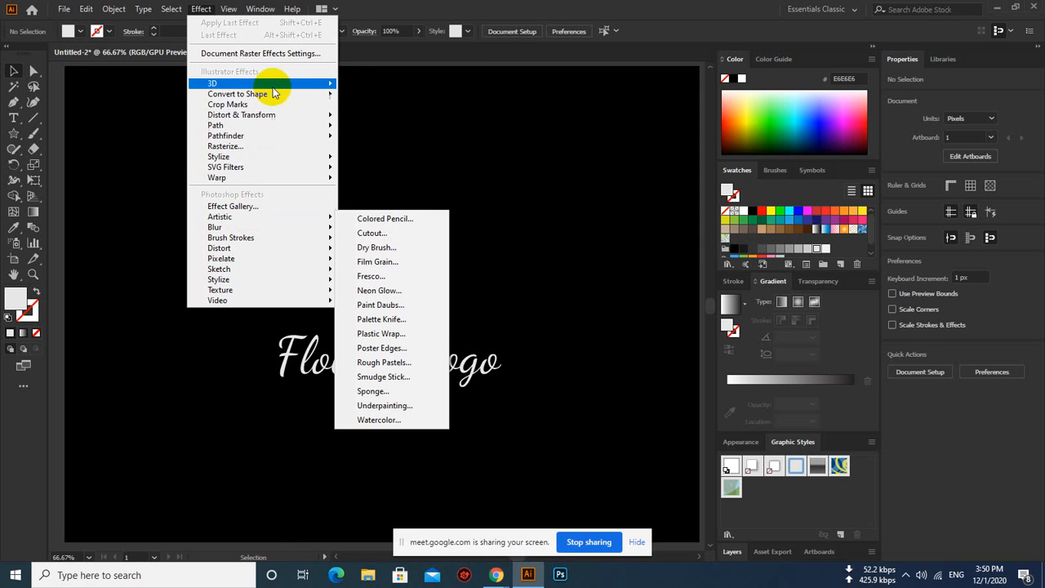
mouse_move(269, 82)
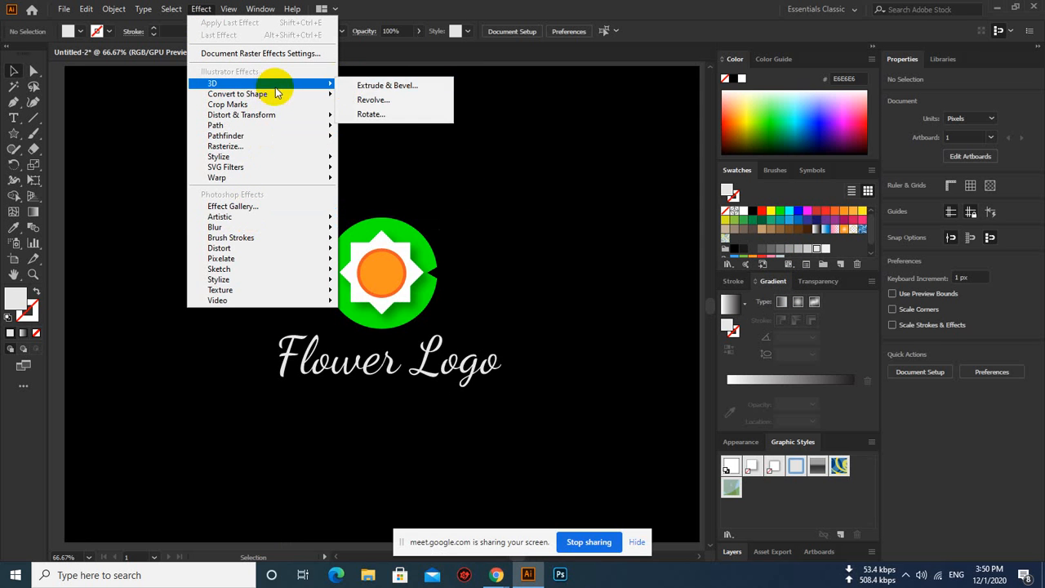
click(387, 86)
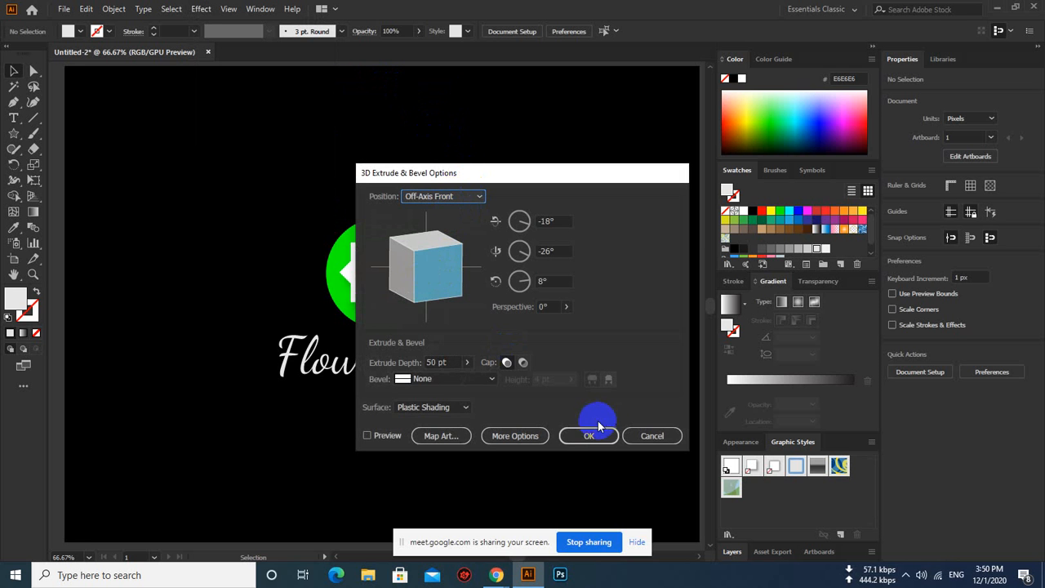
click(657, 434)
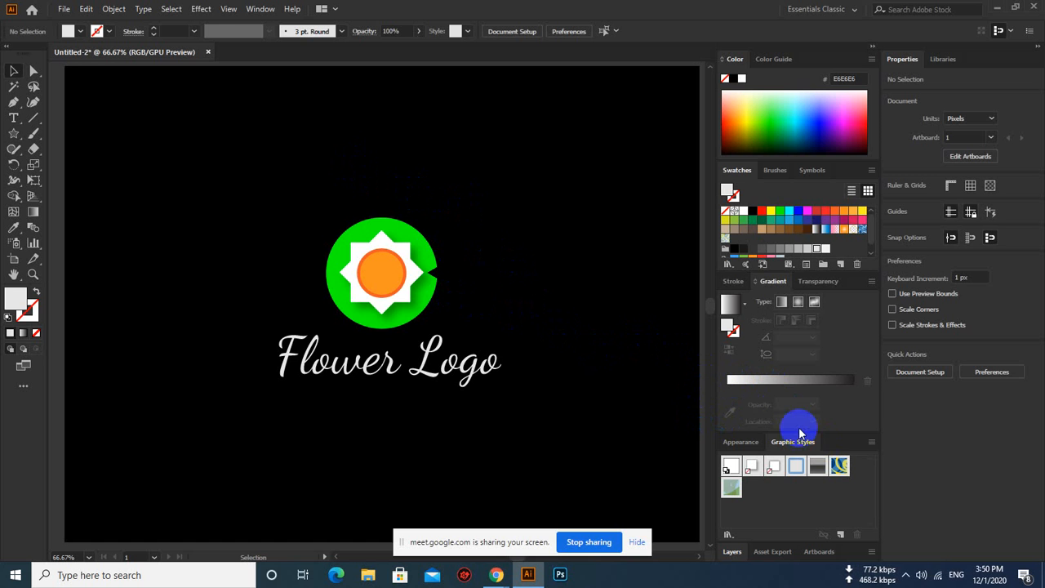
Collapse the expanded dock holding the color, swatches, gradient and graphic style panels to icons
click(873, 46)
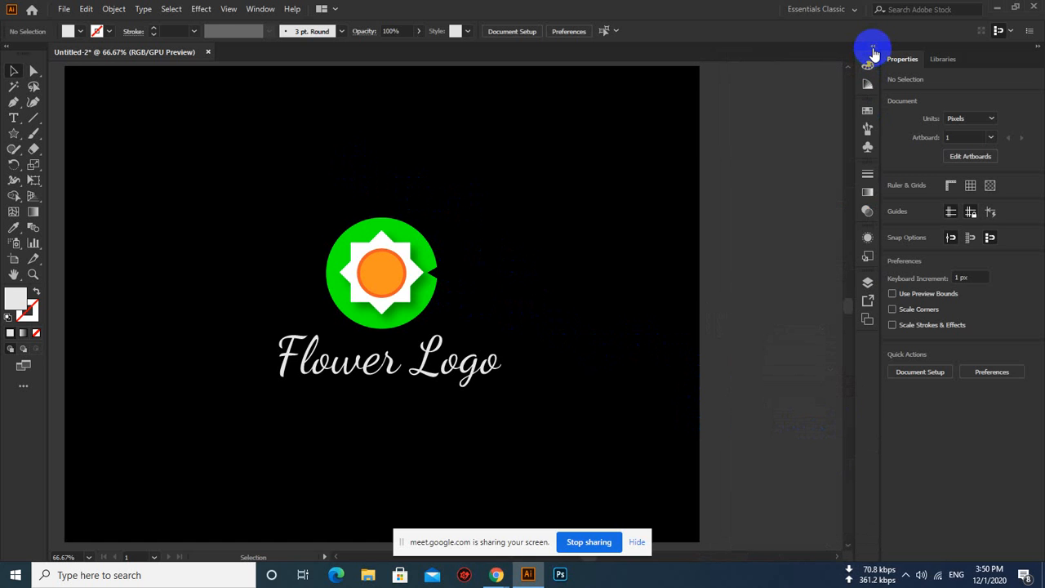
click(873, 49)
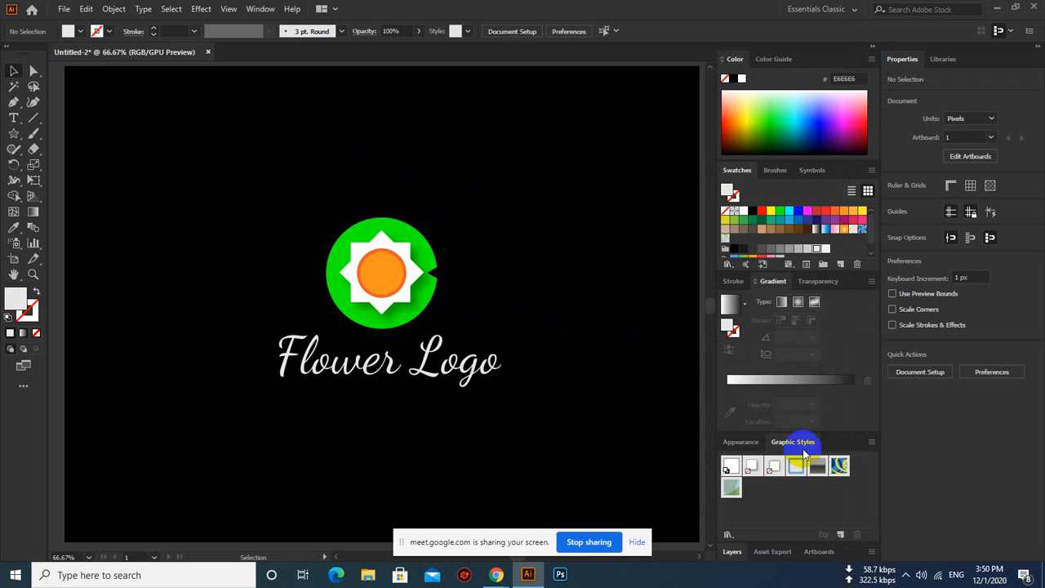
drag(796, 457, 760, 470)
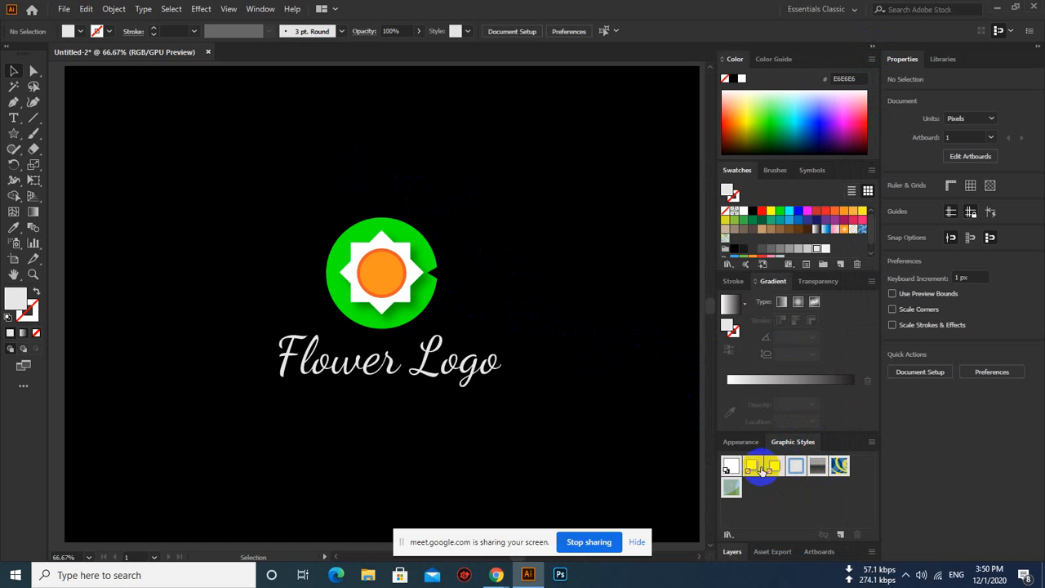
click(871, 49)
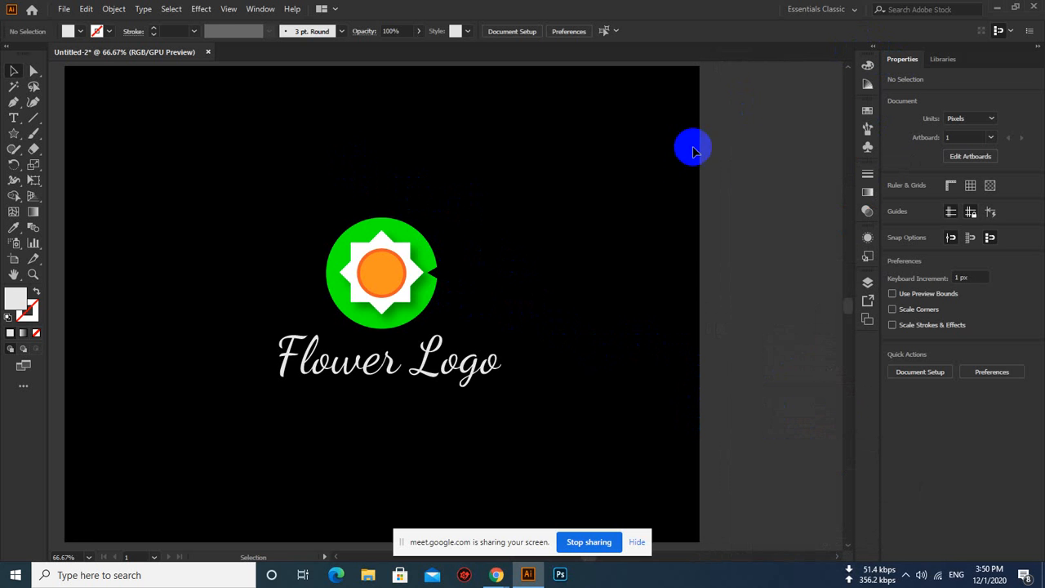
Examine the object stack of Layer 1, expanding the orange circle group and the white star group, and close the layer list
drag(489, 204, 549, 200)
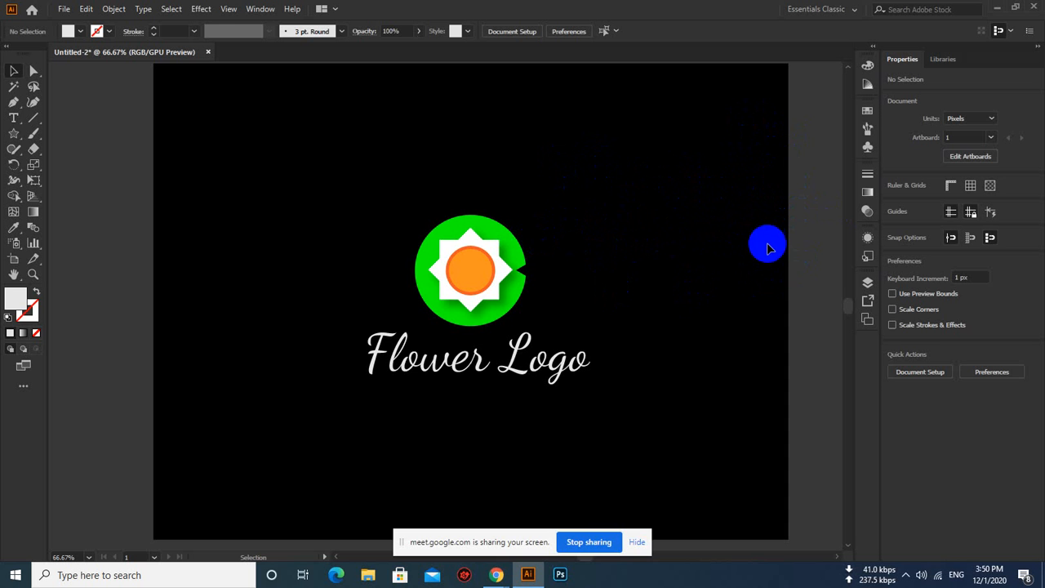
click(262, 10)
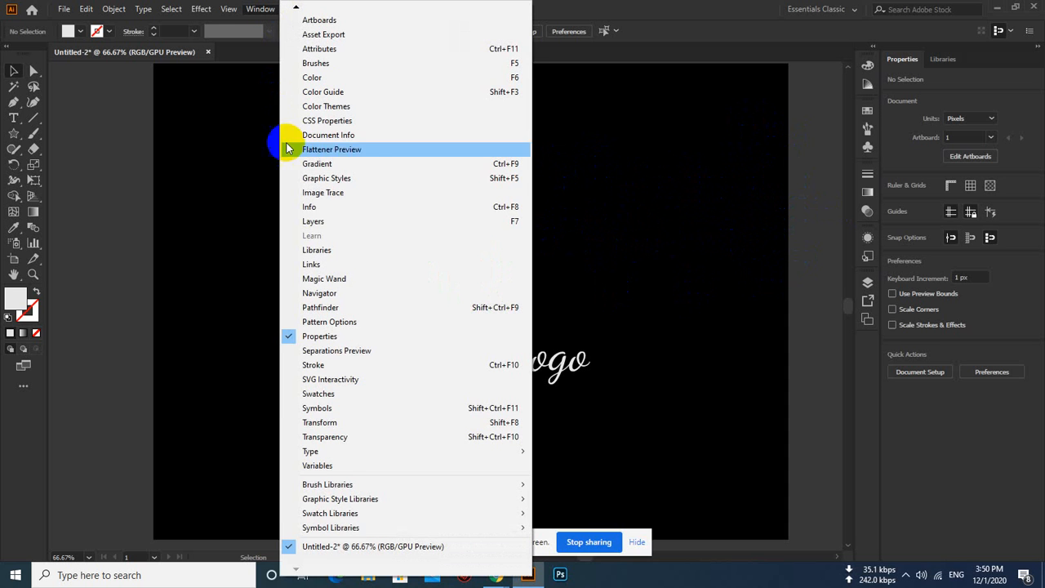
click(354, 221)
click(737, 297)
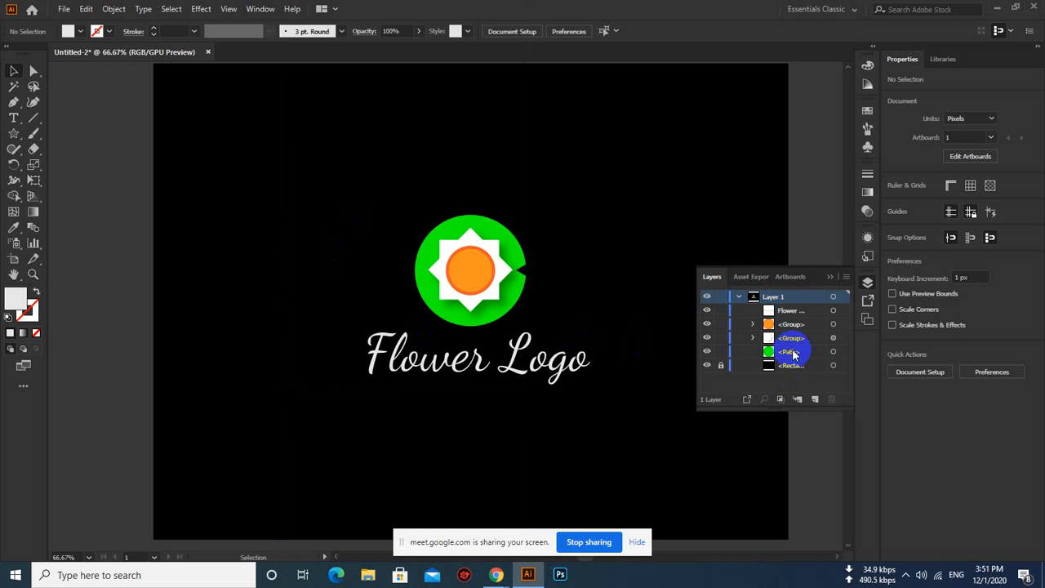
drag(815, 266, 824, 137)
click(793, 315)
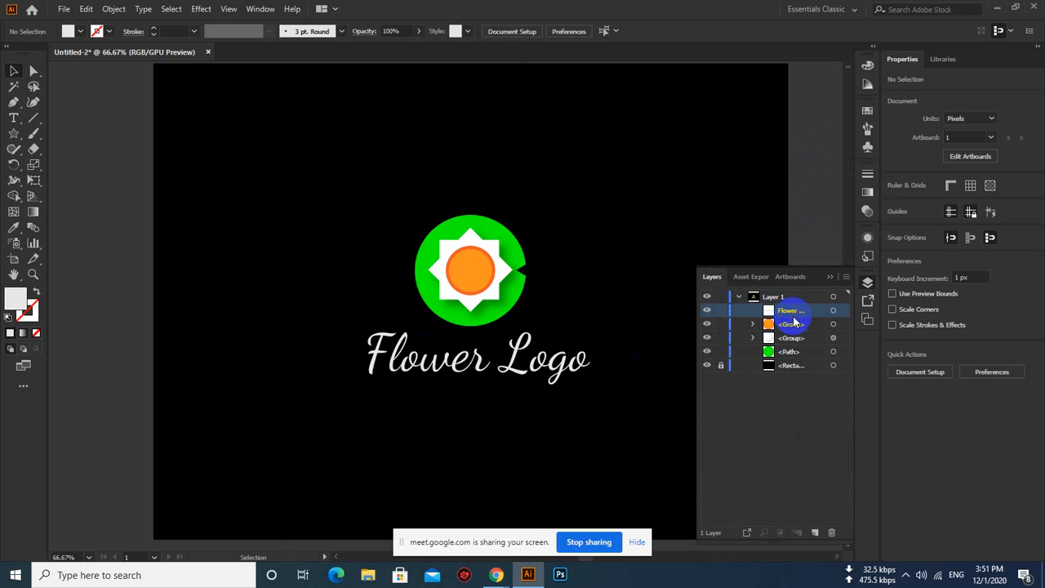
click(795, 323)
click(790, 336)
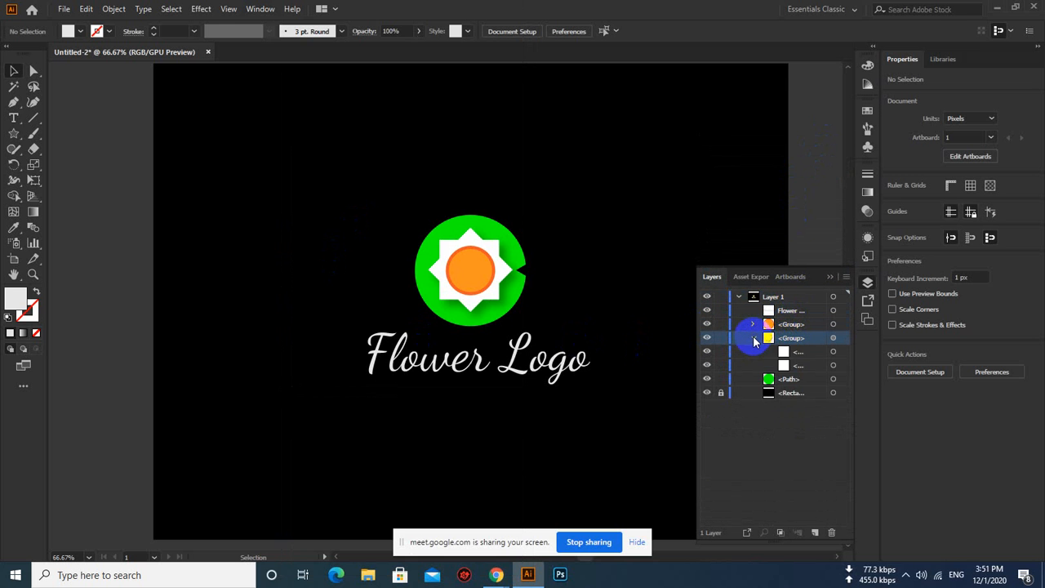
click(752, 337)
click(753, 324)
click(753, 325)
click(752, 338)
click(753, 324)
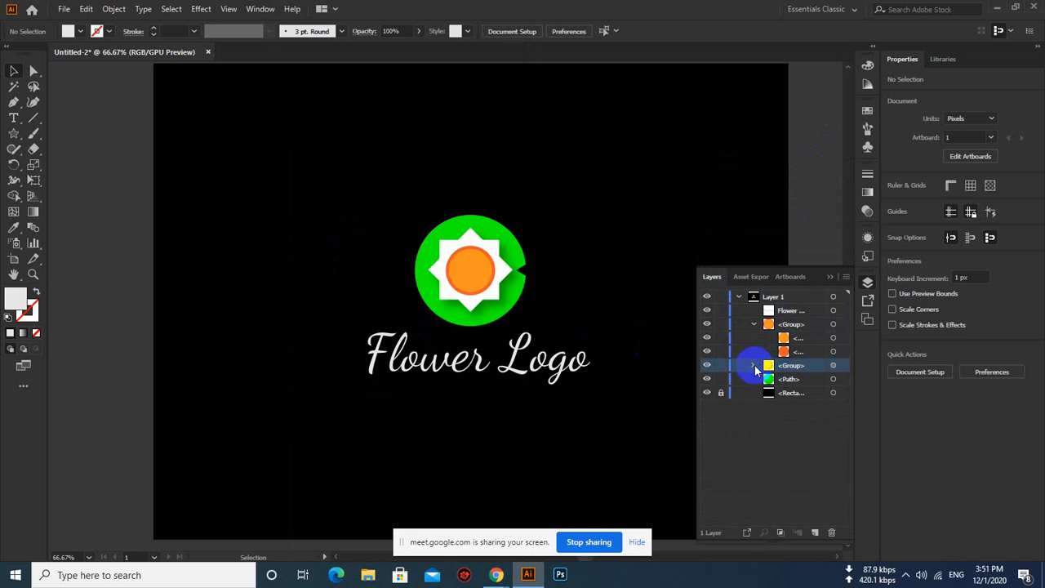
click(753, 365)
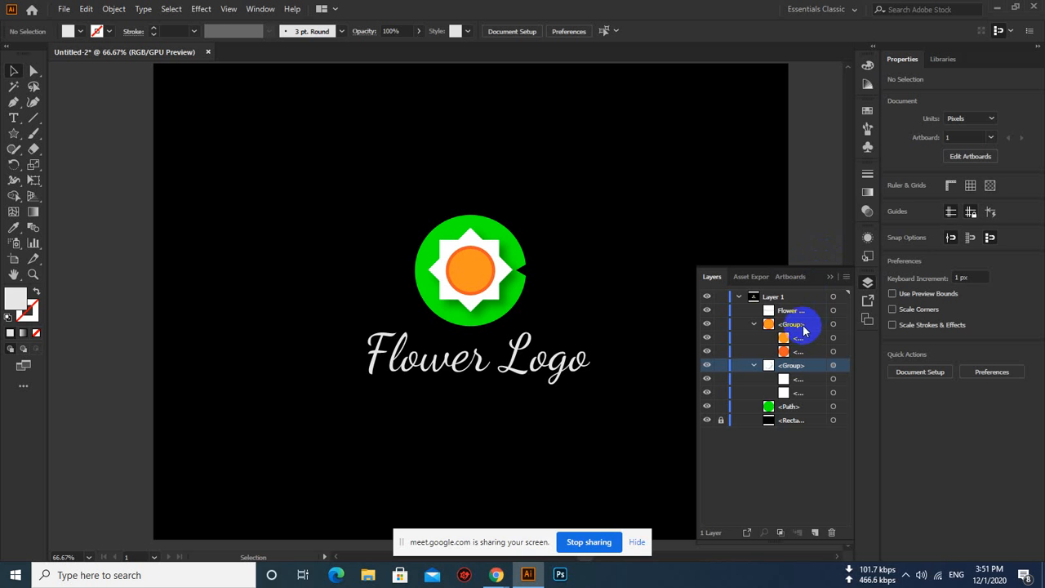
click(833, 279)
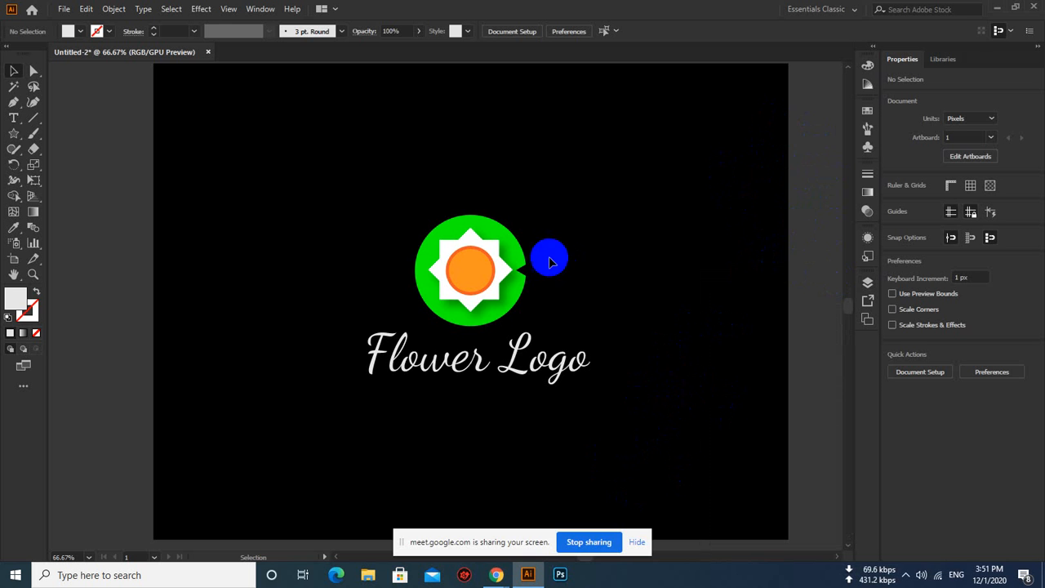
click(258, 9)
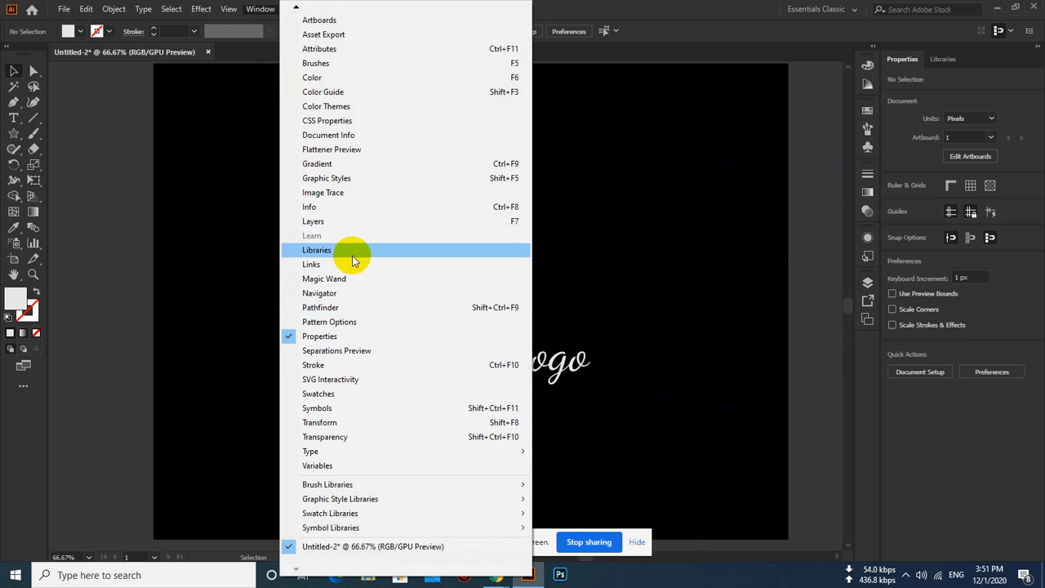
click(654, 9)
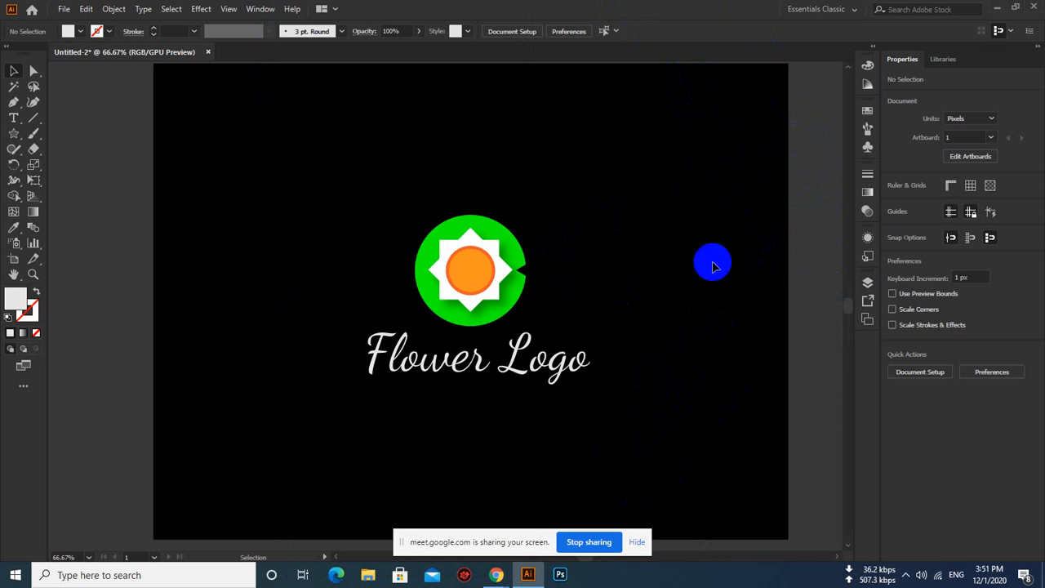
click(907, 575)
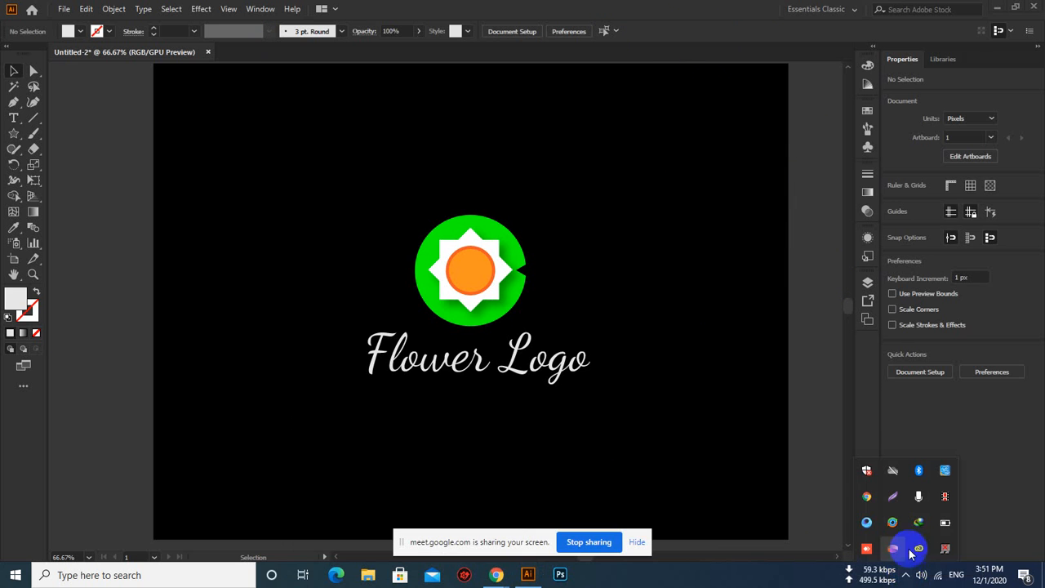